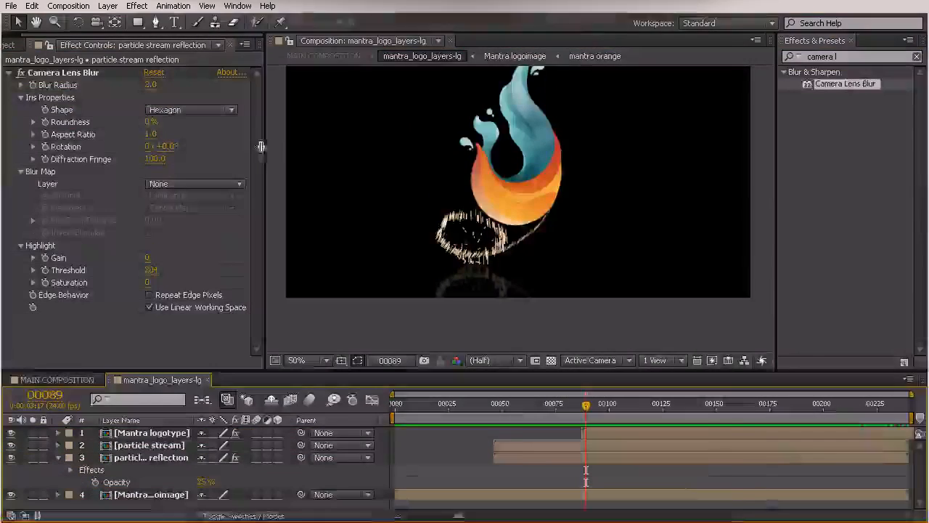
# Step: Add elipse.psd, glowdisk.psd and photonStar.psd from the graphics folder above the other layers of mantra_logo_layers-lg
pyautogui.click(18, 46)
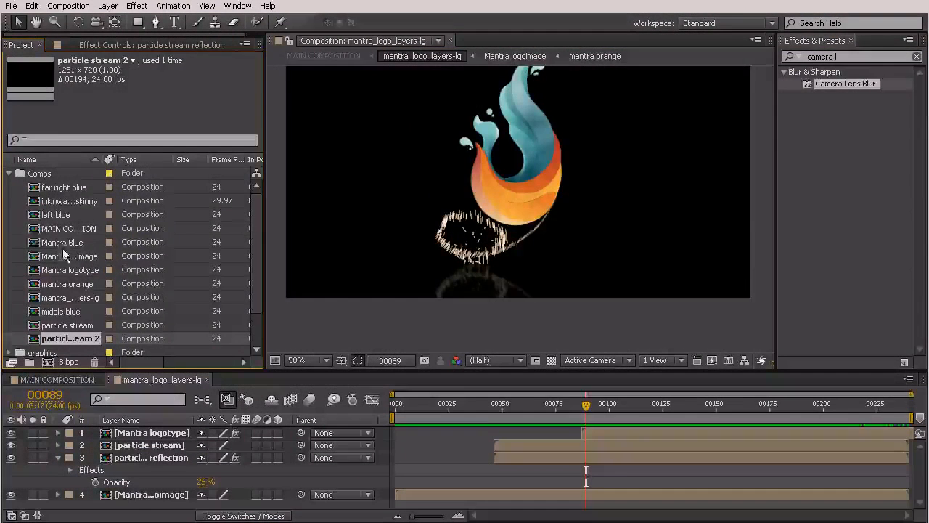
pyautogui.click(9, 173)
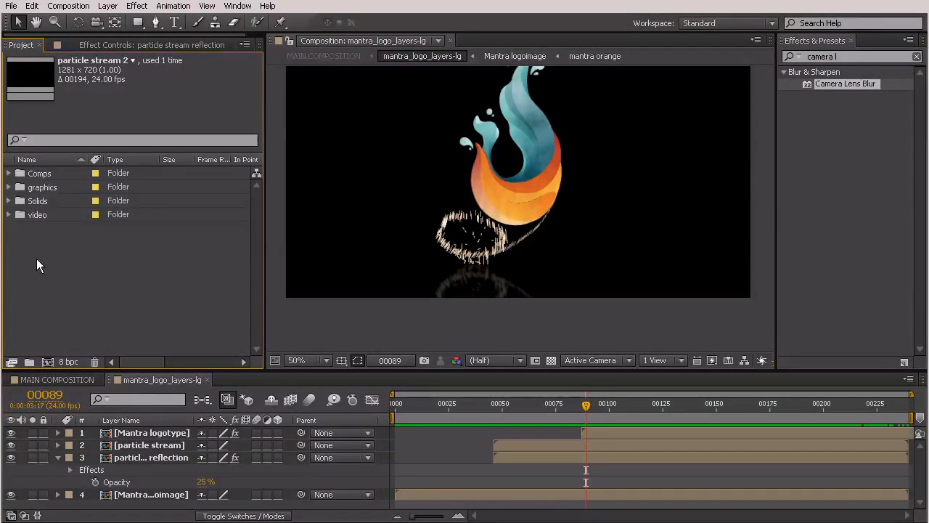
pyautogui.click(9, 186)
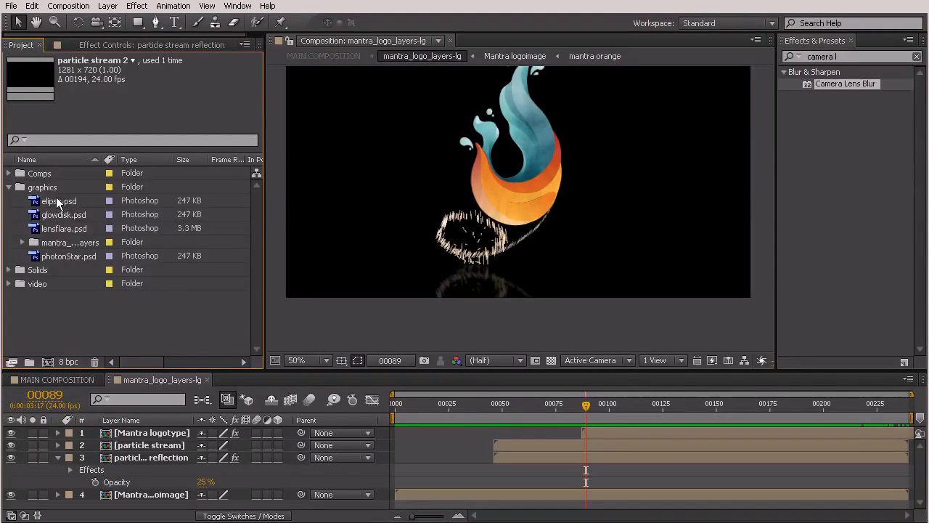
pyautogui.click(57, 197)
pyautogui.click(62, 215)
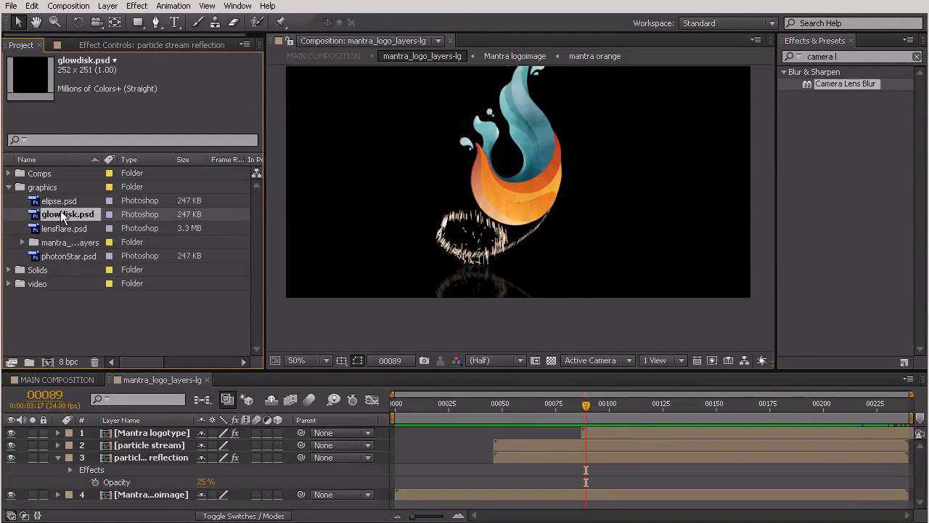
pyautogui.click(63, 229)
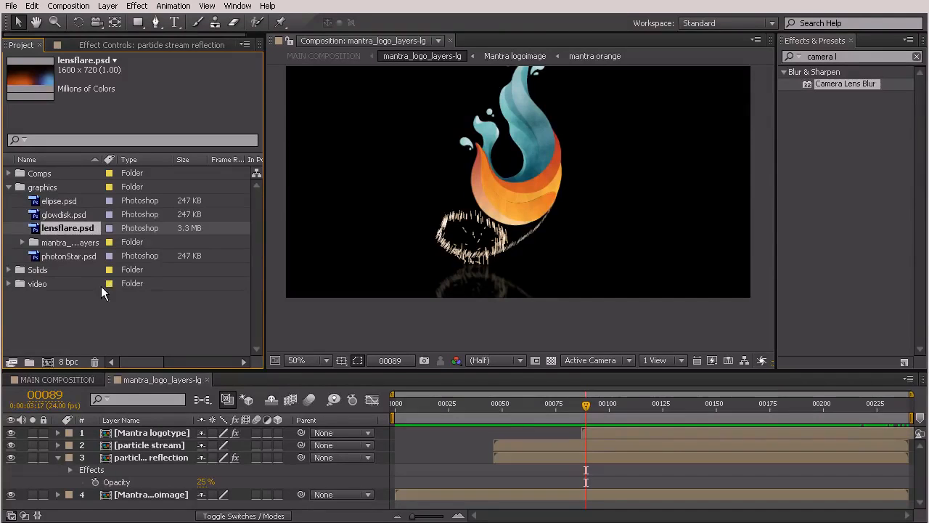
pyautogui.click(64, 257)
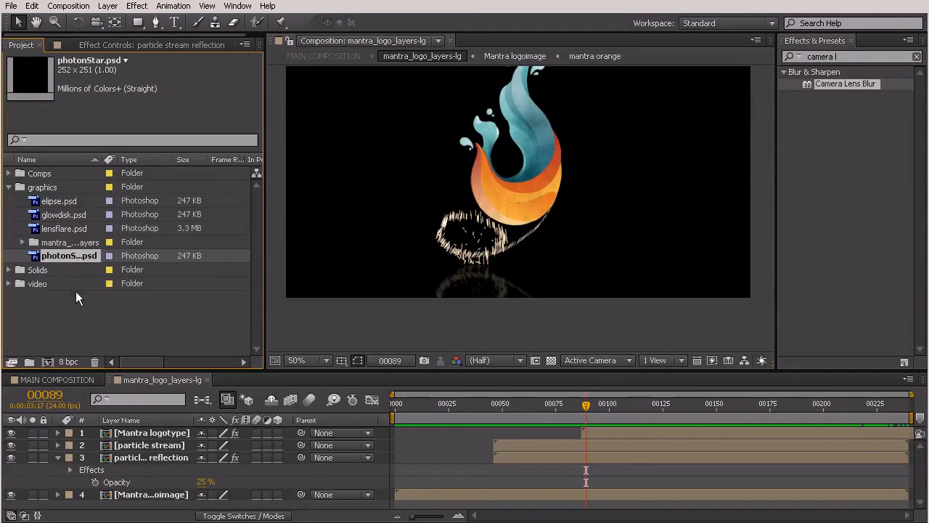
pyautogui.keyDown('ctrl'); pyautogui.click(63, 214); pyautogui.keyUp('ctrl')
pyautogui.keyDown('ctrl'); pyautogui.click(62, 201); pyautogui.keyUp('ctrl')
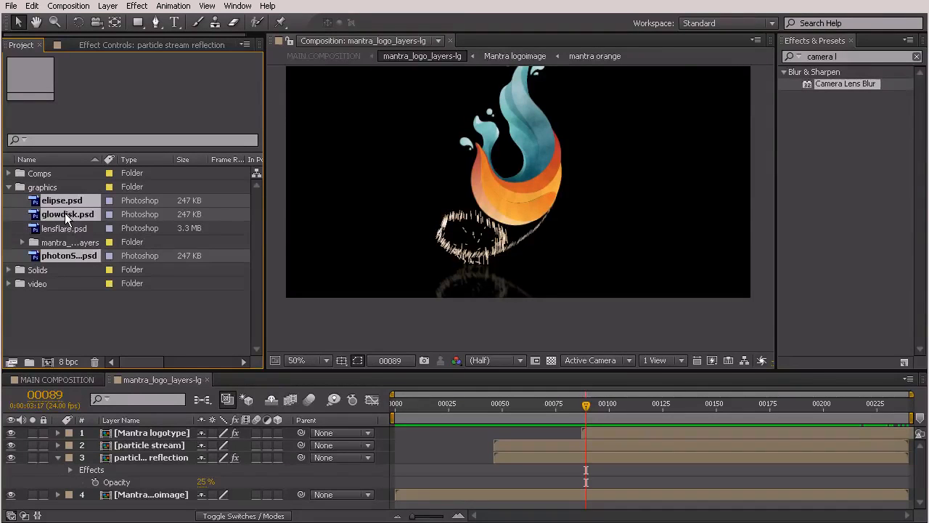
pyautogui.moveTo(145, 429); pyautogui.dragTo(342, 453)
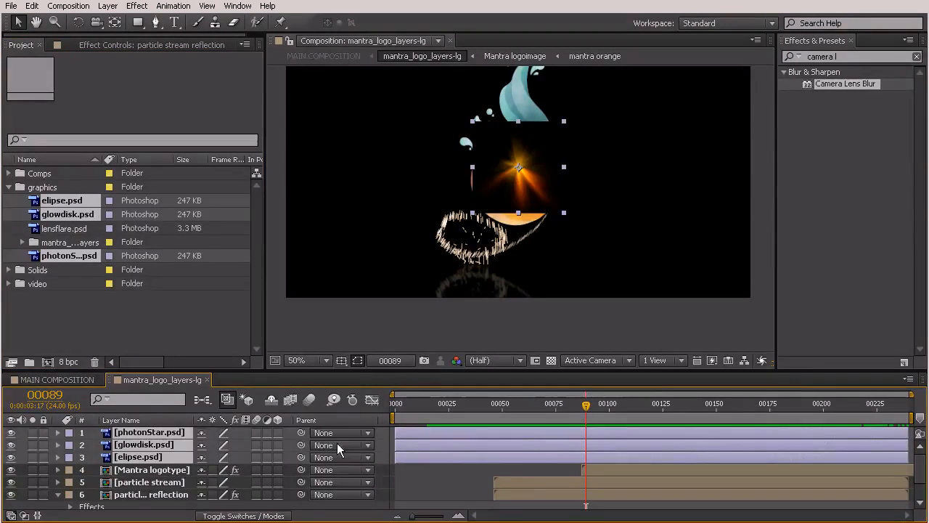
# Step: Set the blending mode of the three added glow layers to Screen and shift them slightly into the logo's dark opening
pyautogui.moveTo(586, 404); pyautogui.dragTo(643, 428)
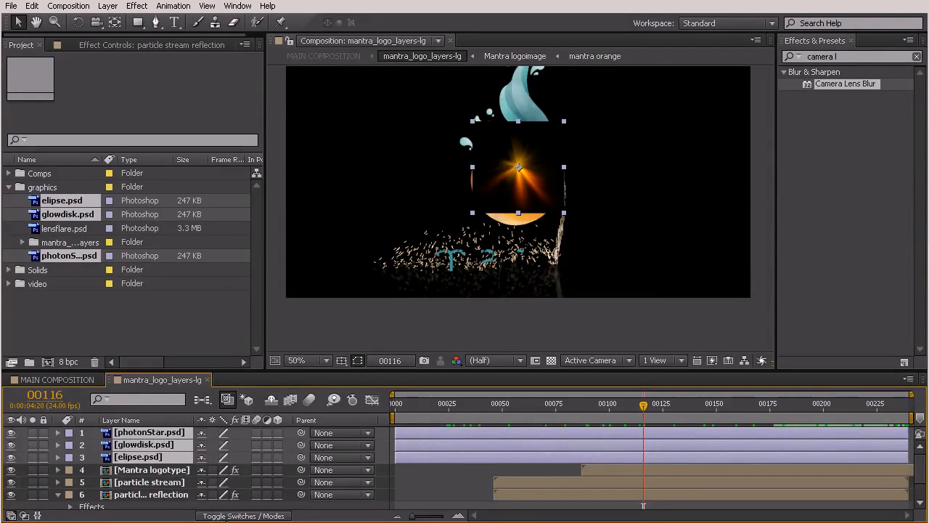
pyautogui.click(226, 517)
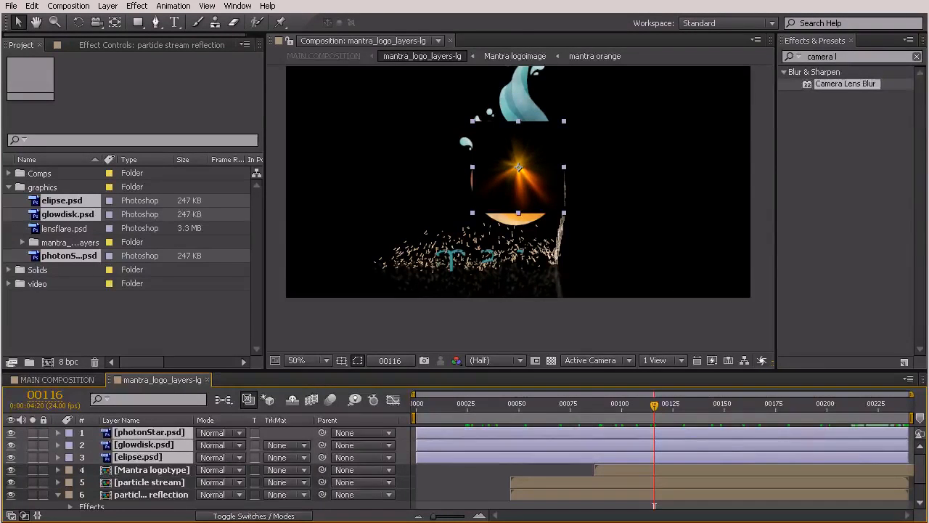
pyautogui.click(217, 444)
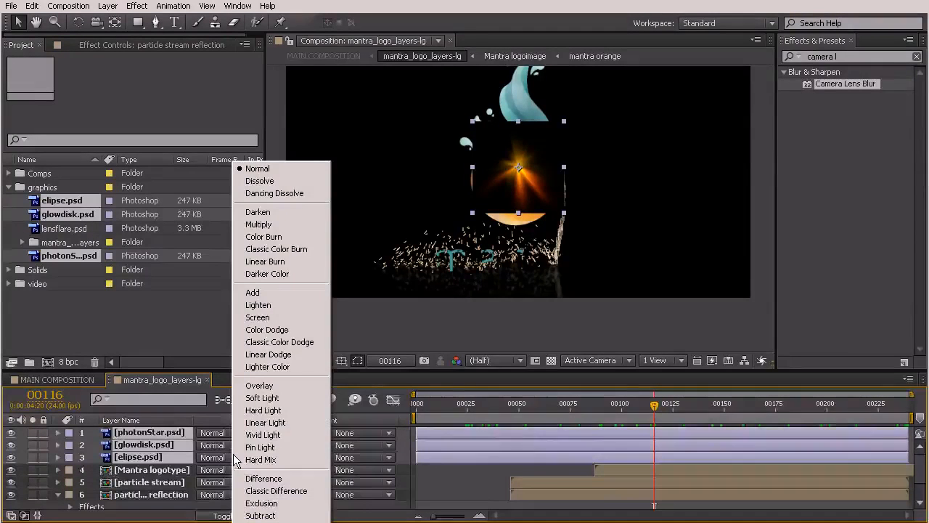
pyautogui.click(257, 318)
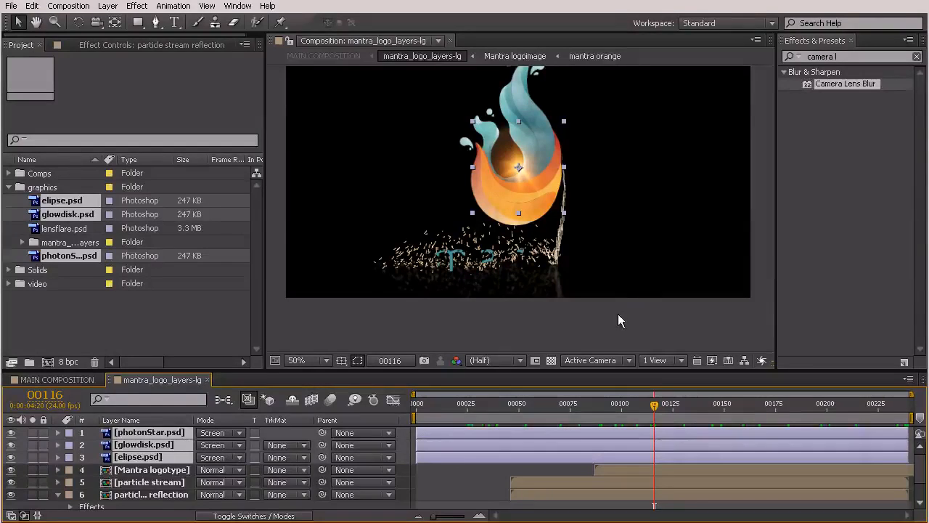
pyautogui.moveTo(527, 168)
pyautogui.mouseDown()
pyautogui.moveTo(483, 169)
pyautogui.moveTo(487, 145)
pyautogui.moveTo(491, 161)
pyautogui.moveTo(473, 160)
pyautogui.moveTo(468, 172)
pyautogui.moveTo(485, 154)
pyautogui.moveTo(529, 172)
pyautogui.mouseUp()
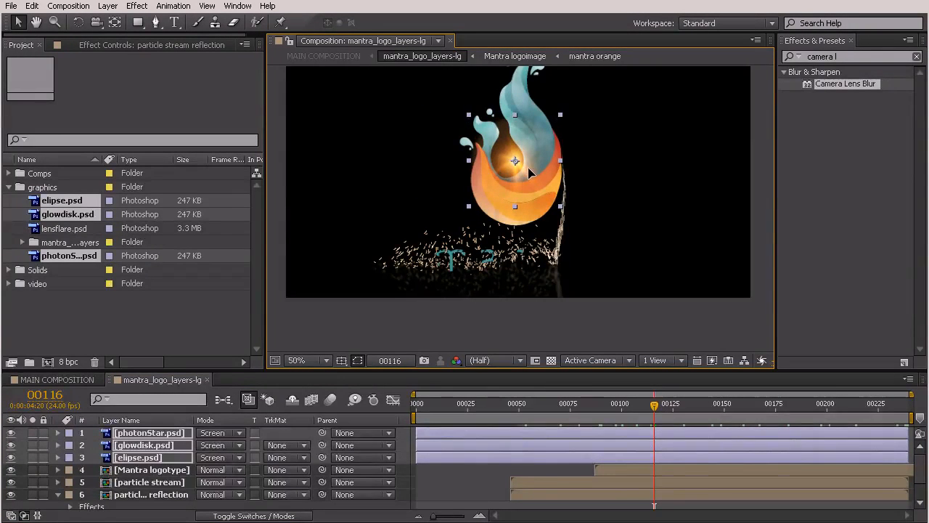
pyautogui.click(474, 316)
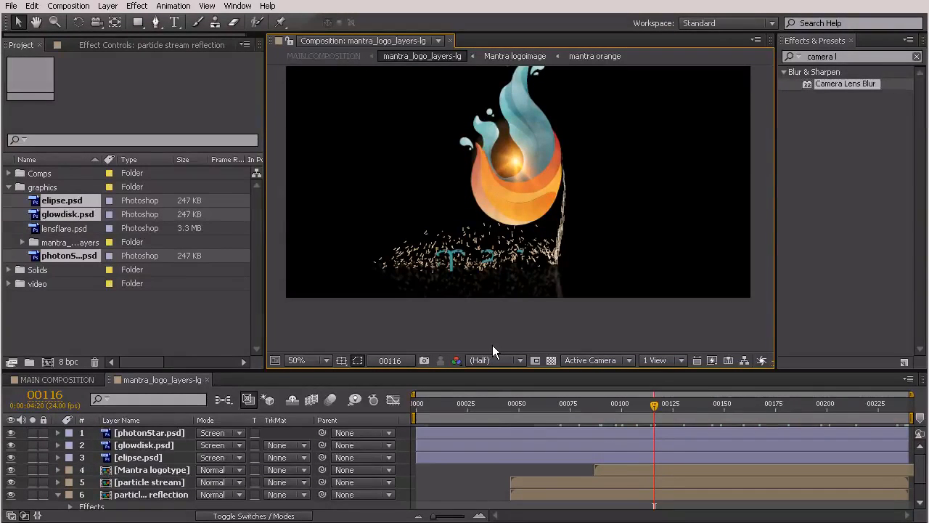
# Step: Copy the animated Null 2 from the particle stream composition into mantra_logo_layers-lg and make it start at frame 46
pyautogui.click(652, 410)
pyautogui.moveTo(651, 412); pyautogui.dragTo(617, 436)
pyautogui.scroll(-2, 167, 462)
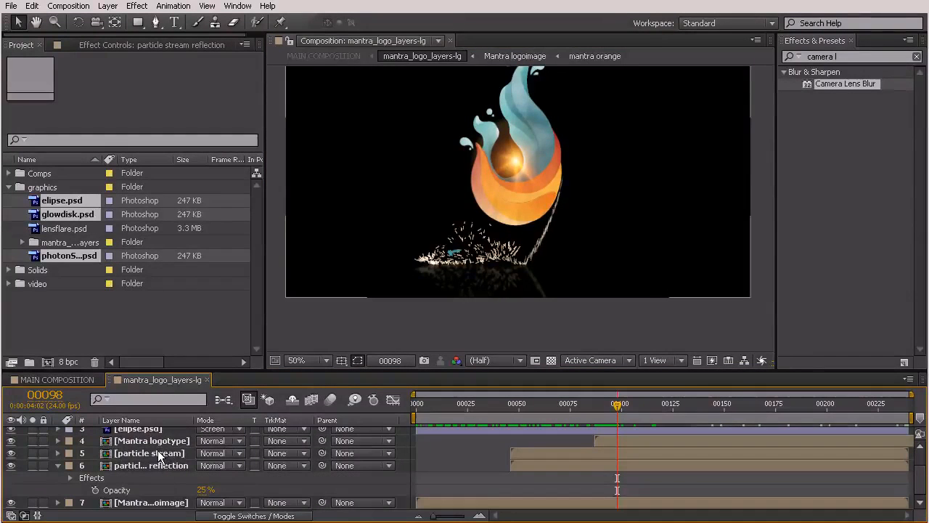
pyautogui.doubleClick(155, 454)
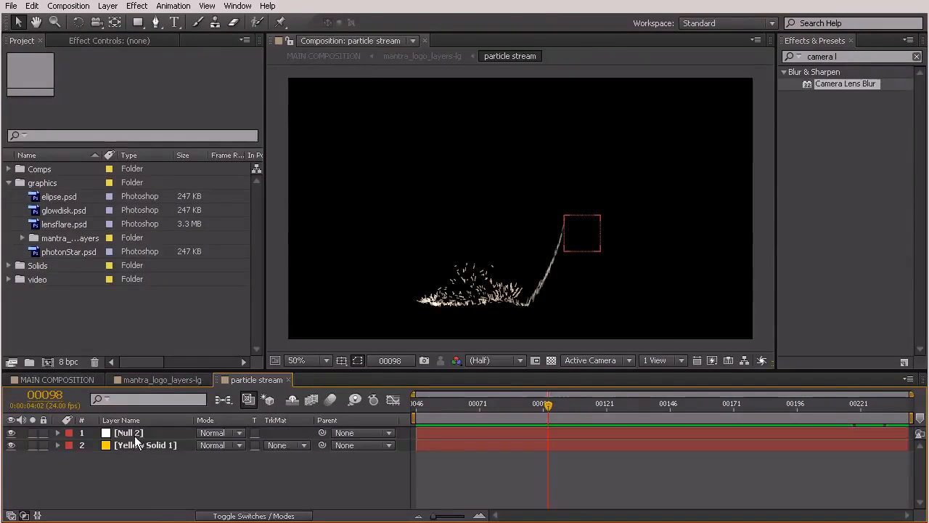
pyautogui.click(134, 434)
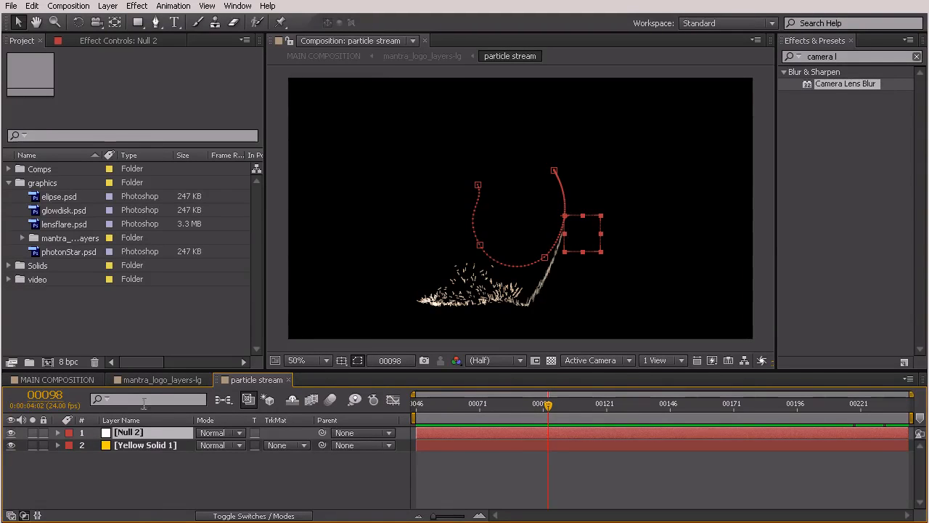
pyautogui.click(135, 379)
pyautogui.moveTo(537, 406); pyautogui.dragTo(512, 407)
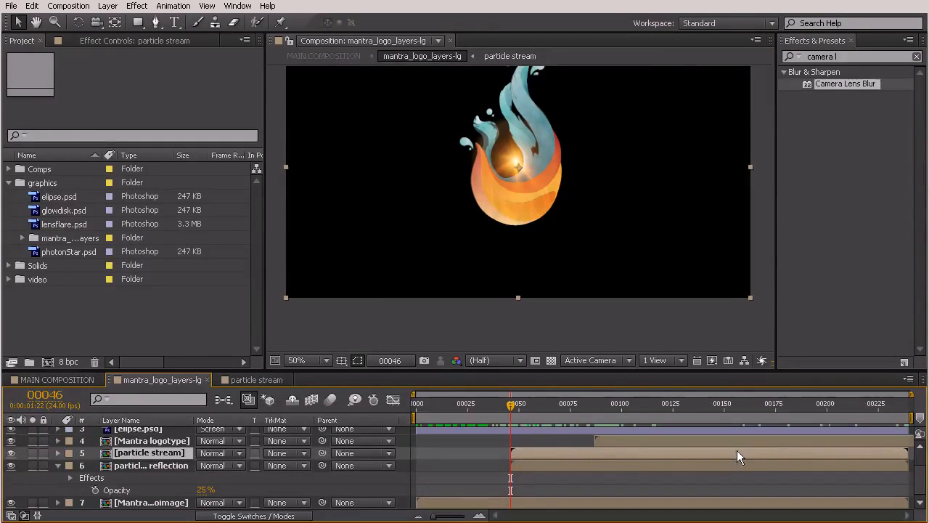
pyautogui.hotkey('ctrl', 'alt', 'shift', 'y')
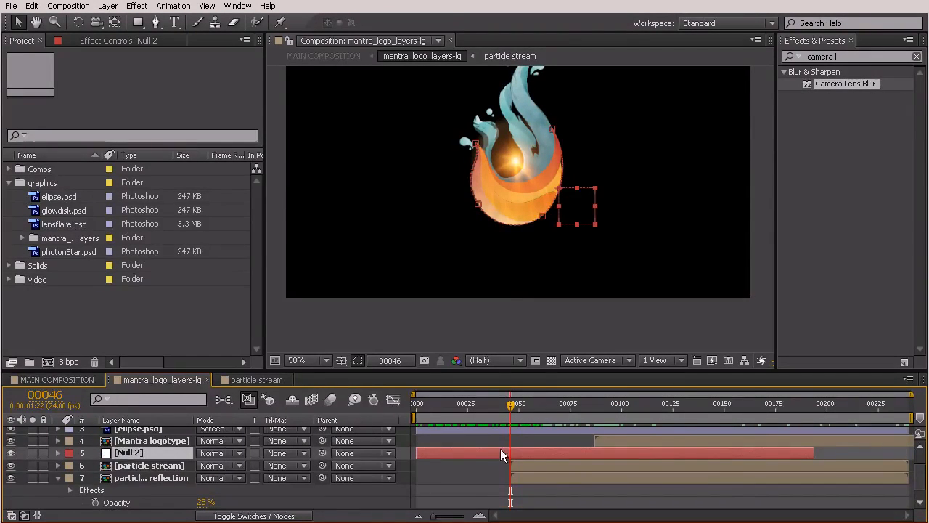
pyautogui.moveTo(462, 450); pyautogui.dragTo(535, 457)
pyautogui.moveTo(512, 408); pyautogui.dragTo(525, 431)
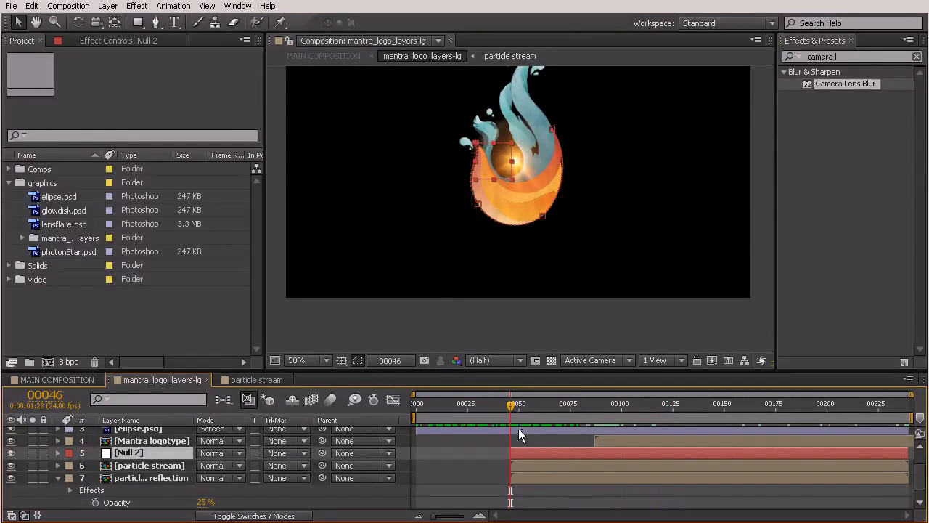
# Step: Trim the start of the three glow layers to just before frame 46 and place them directly below the Mantra logotype layer
pyautogui.scroll(2, 544, 446)
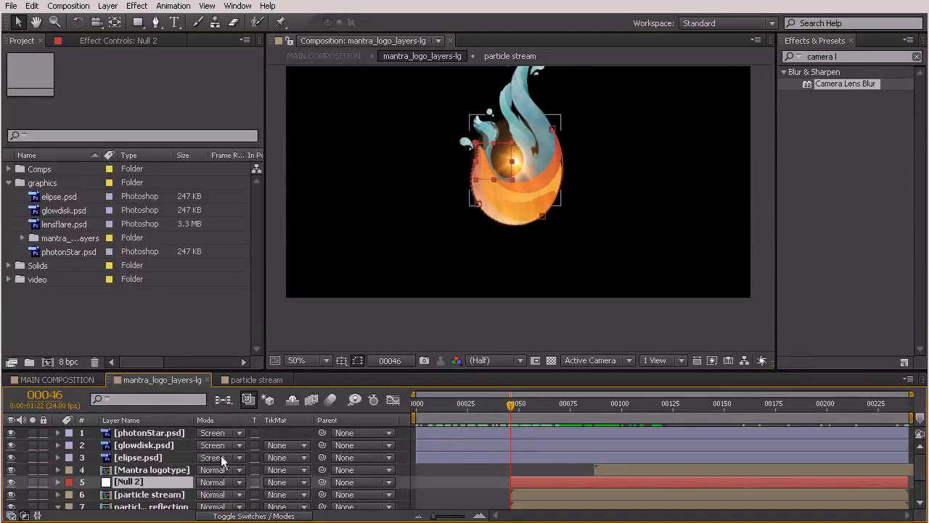
pyautogui.click(164, 453)
pyautogui.keyDown('shift'); pyautogui.click(166, 434); pyautogui.keyUp('shift')
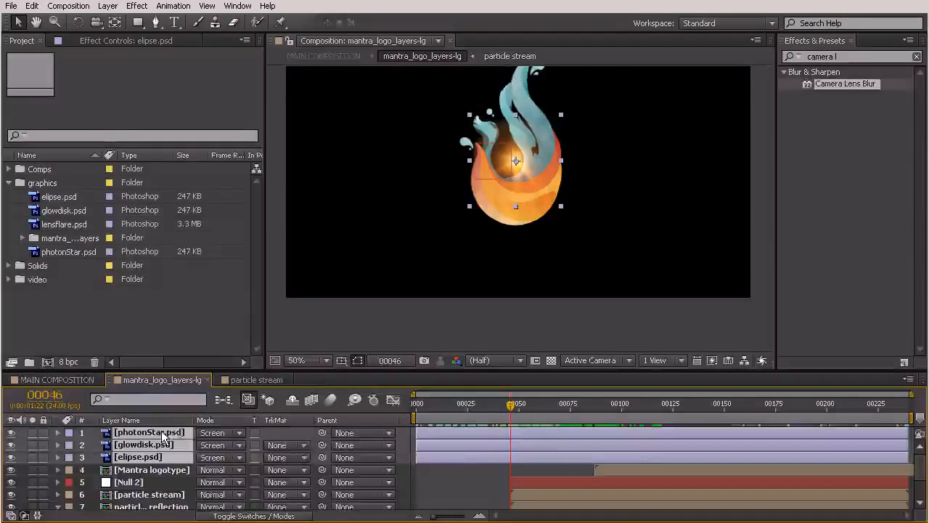
pyautogui.moveTo(417, 455); pyautogui.dragTo(504, 493)
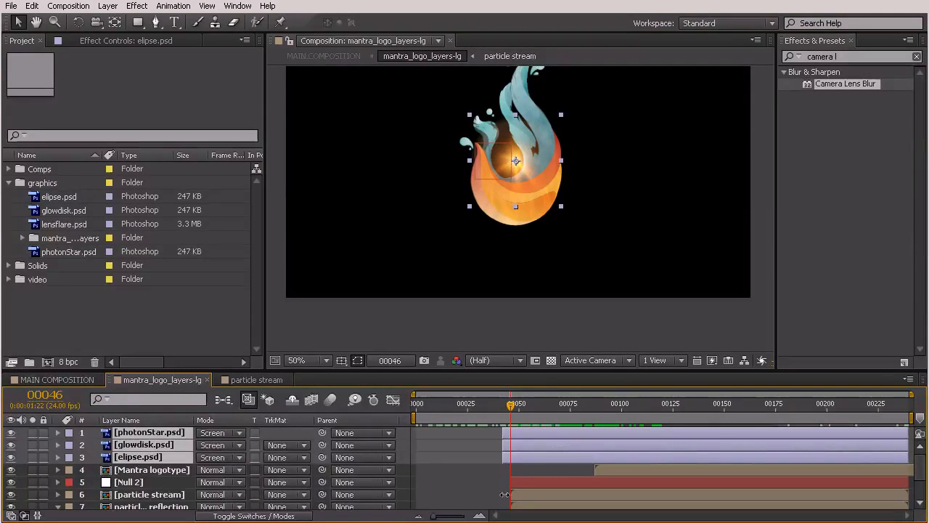
pyautogui.moveTo(124, 456); pyautogui.dragTo(147, 477)
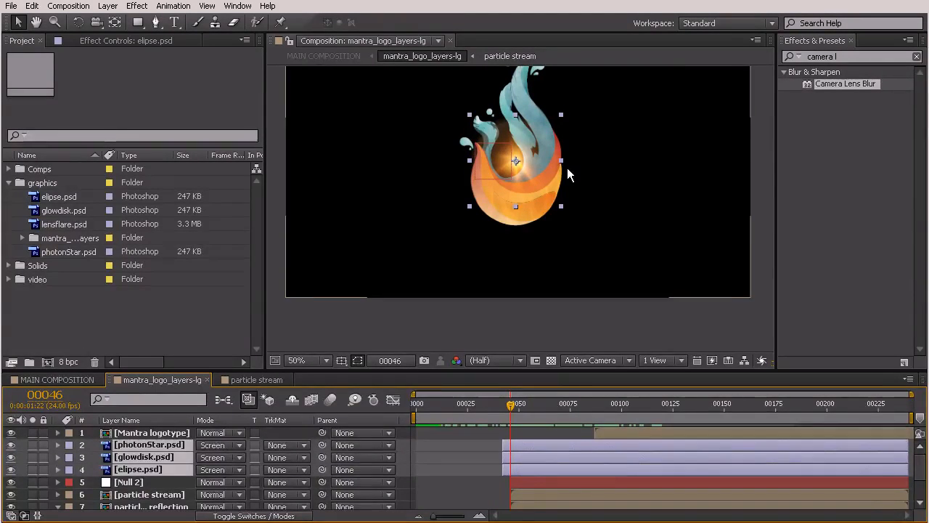
# Step: Align the centres of the photonStar.psd and glowdisk.psd layers with the Null 2 anchor at the tip of the orange shape
pyautogui.click(130, 482)
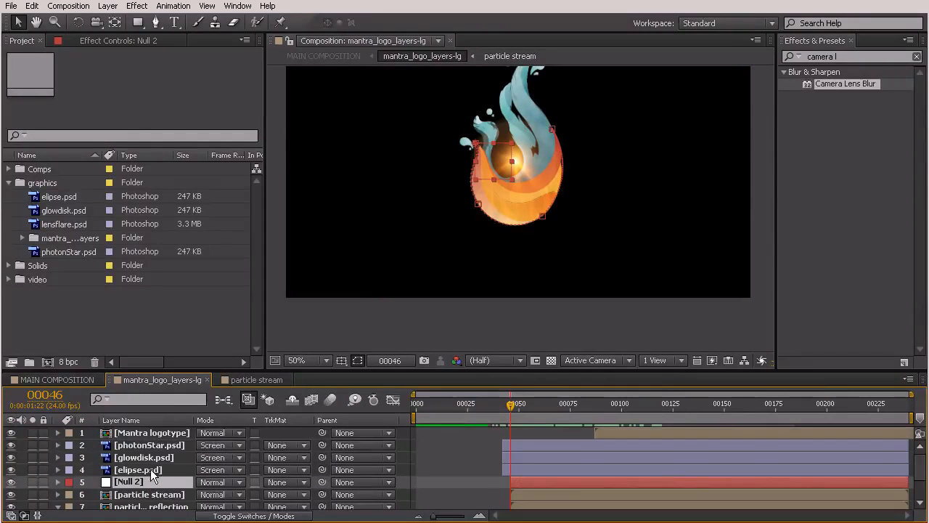
pyautogui.click(154, 470)
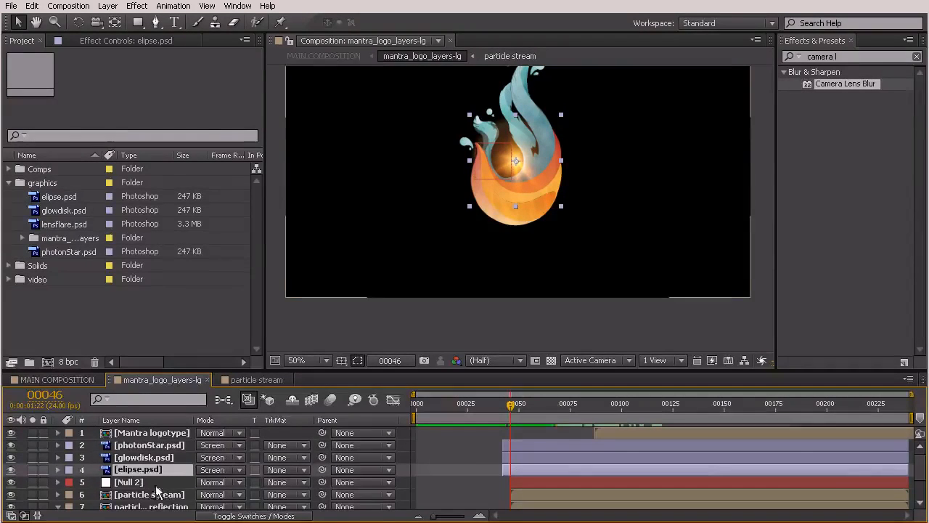
pyautogui.click(141, 458)
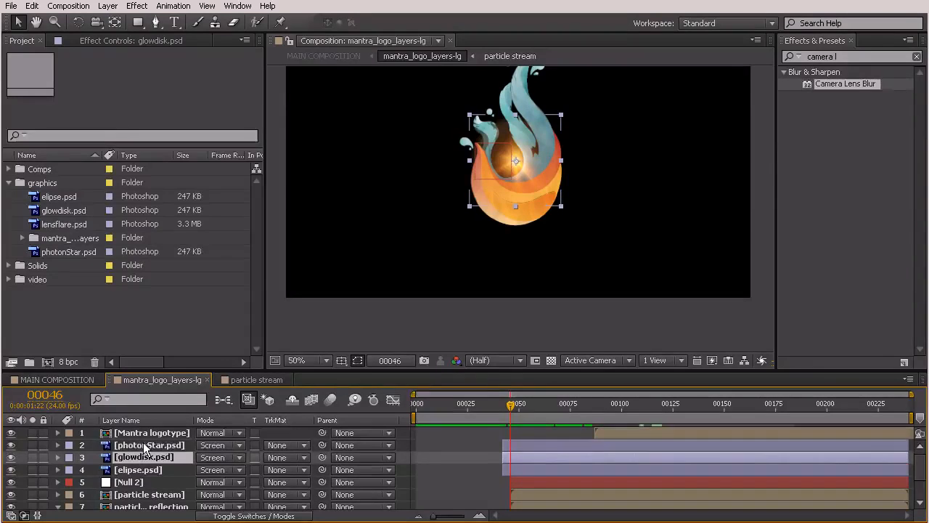
pyautogui.keyDown('ctrl'); pyautogui.click(148, 445); pyautogui.keyUp('ctrl')
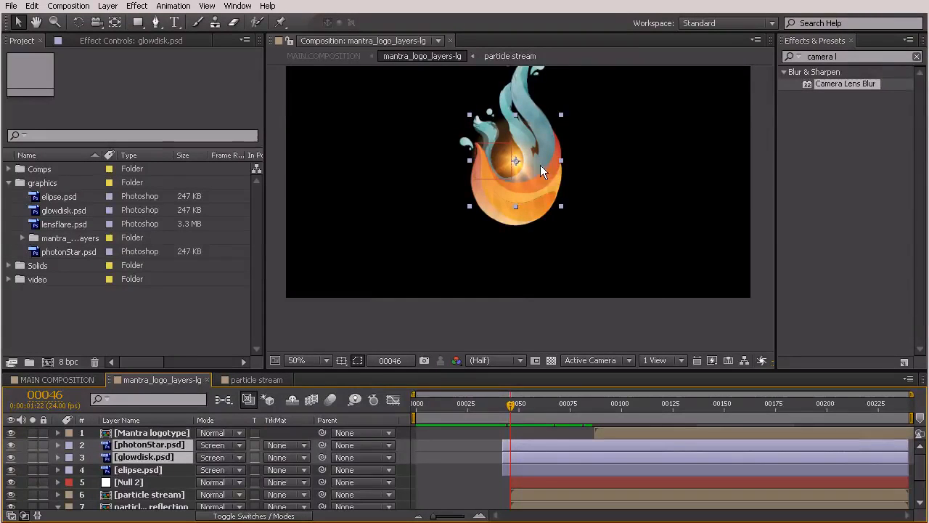
pyautogui.moveTo(534, 169); pyautogui.dragTo(649, 346)
pyautogui.press('/')
pyautogui.scroll(1, 478, 146)
pyautogui.moveTo(535, 220); pyautogui.dragTo(540, 188)
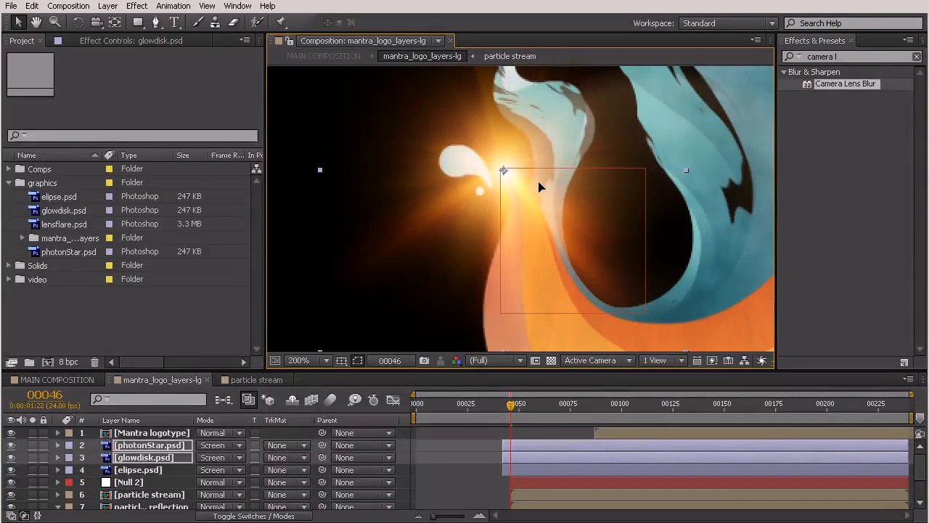
pyautogui.press('Left')
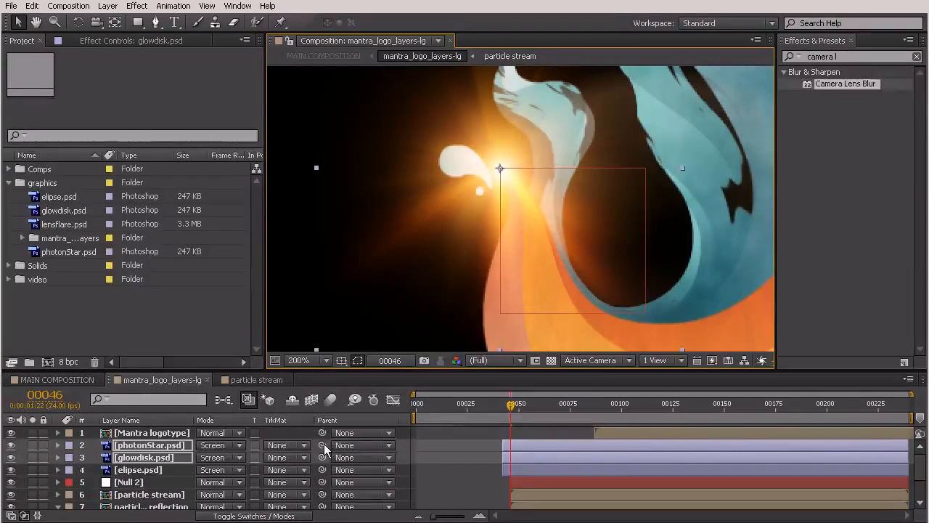
# Step: Parent the photonStar.psd and glowdisk.psd layers to Null 2 and play back their motion
pyautogui.moveTo(322, 444); pyautogui.dragTo(133, 486)
pyautogui.press('space')
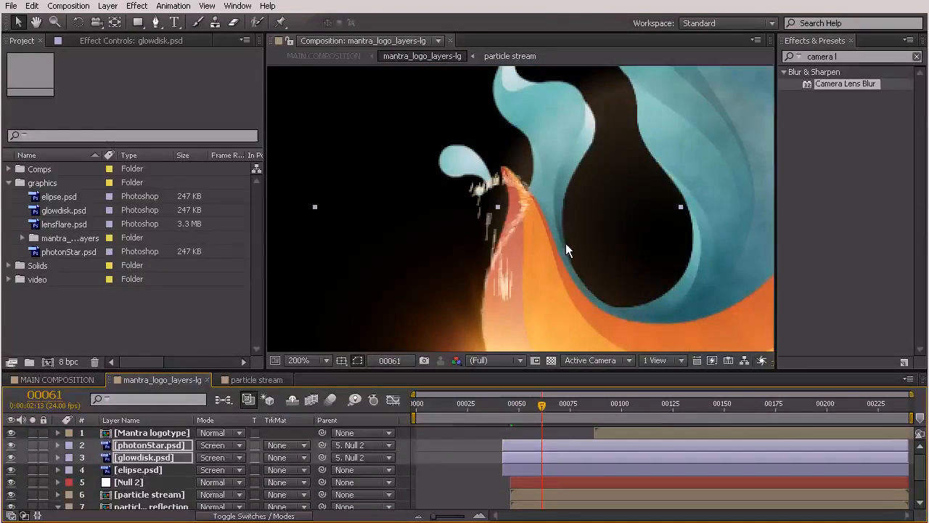
pyautogui.scroll(-2, 564, 240)
pyautogui.scroll(-1, 625, 286)
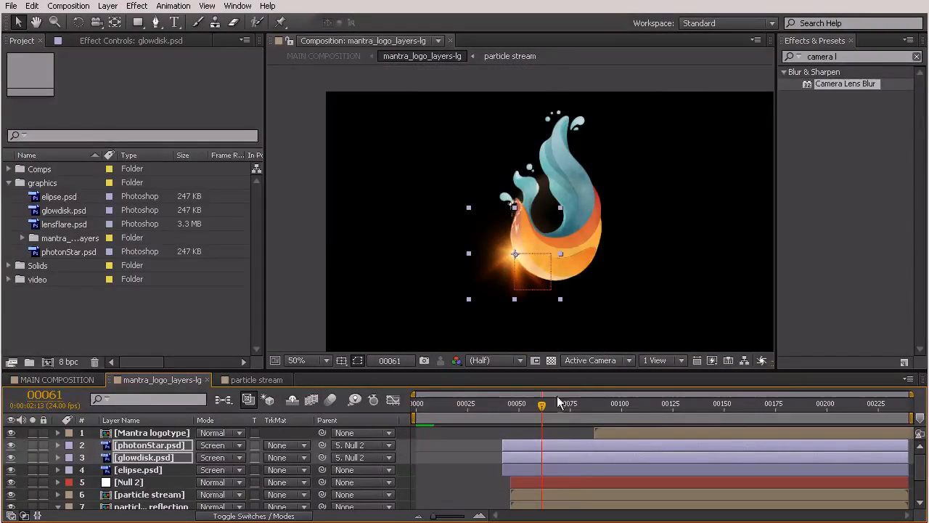
# Step: Add 100% Opacity keyframes to the photonStar.psd and glowdisk.psd layers at frame 113
pyautogui.moveTo(543, 402); pyautogui.dragTo(649, 414)
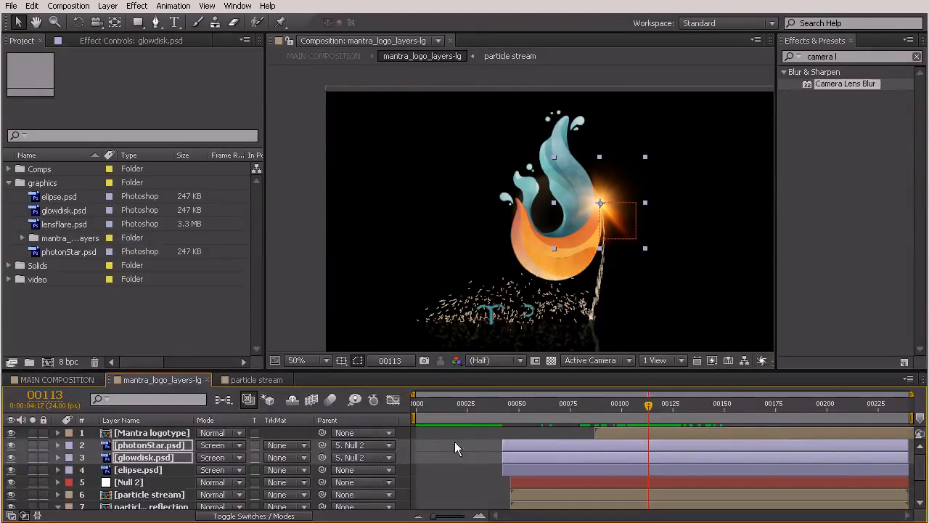
pyautogui.press('t')
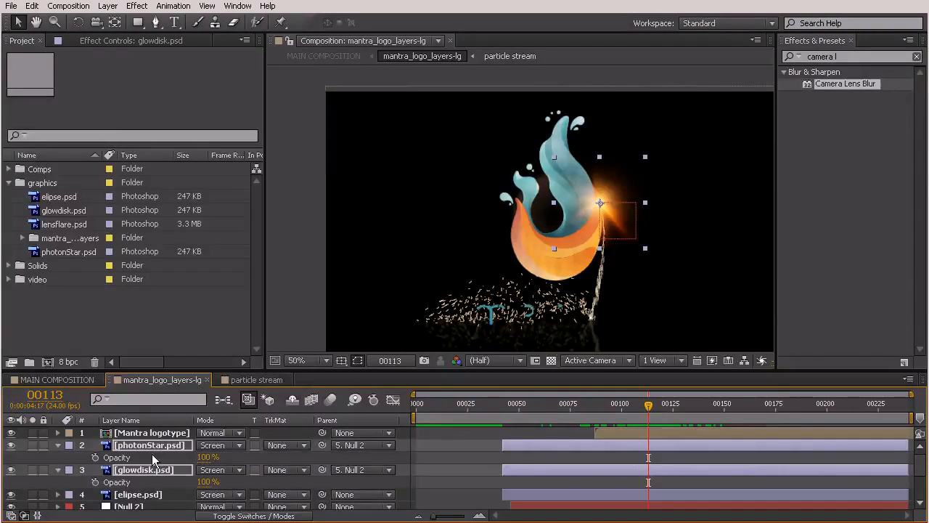
pyautogui.click(95, 458)
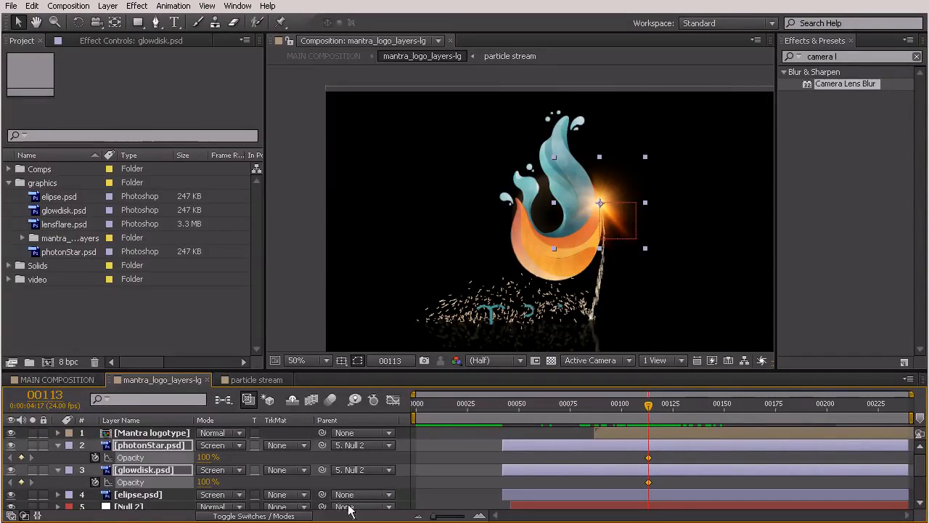
# Step: Set the Opacity of the photonStar.psd and glowdisk.psd layers to 0% at frame 146, Null 2's last Position keyframe
pyautogui.moveTo(649, 418); pyautogui.dragTo(714, 411)
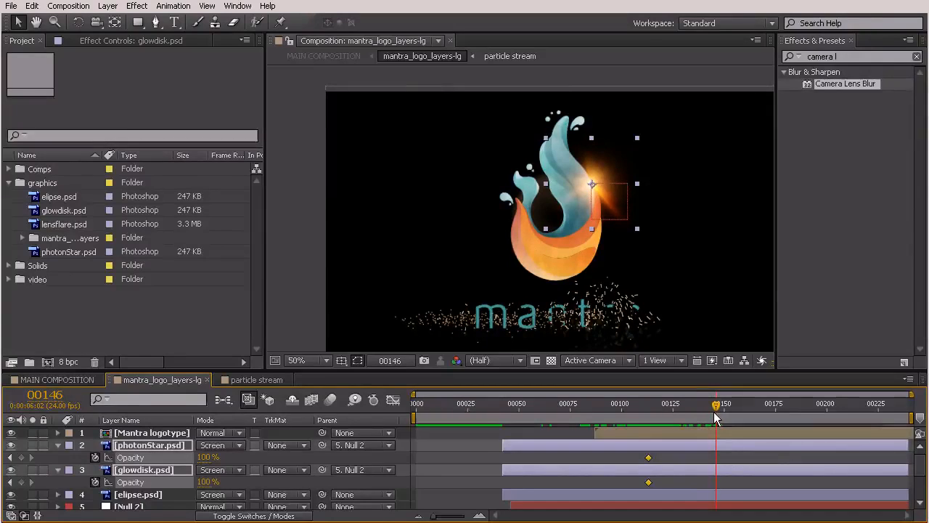
pyautogui.scroll(-3, 715, 470)
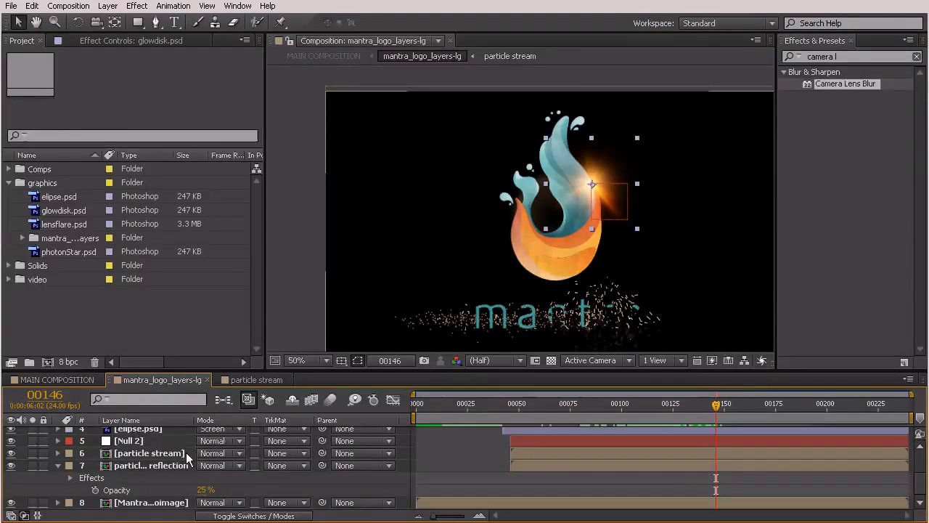
pyautogui.click(149, 441)
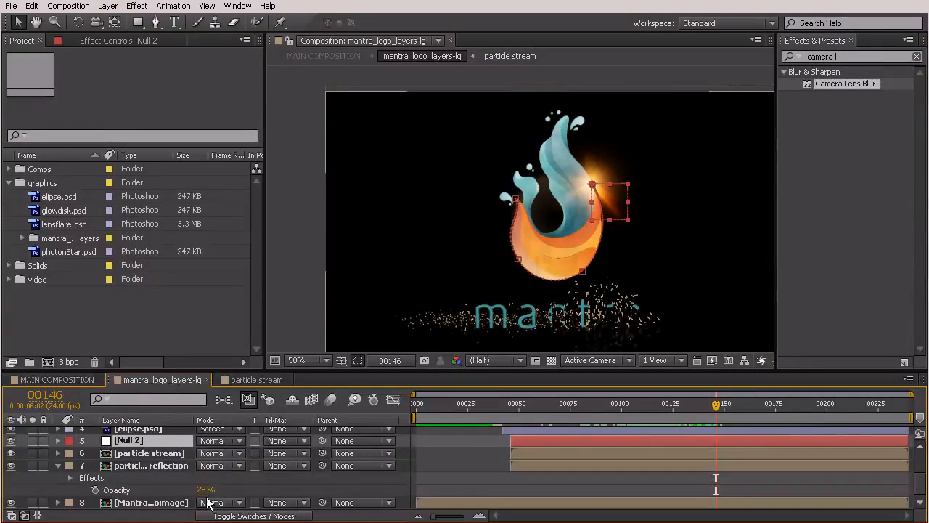
pyautogui.press('p')
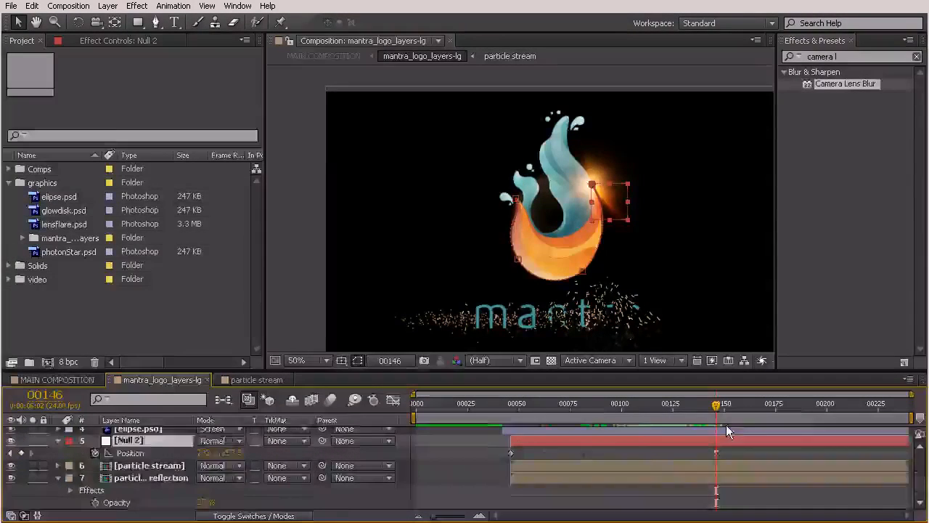
pyautogui.scroll(3, 726, 430)
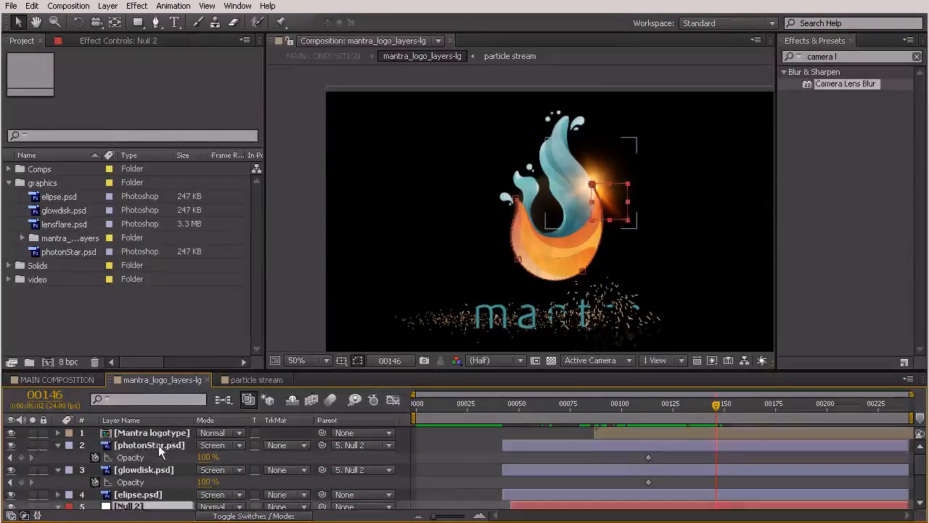
pyautogui.click(152, 445)
pyautogui.keyDown('ctrl'); pyautogui.click(156, 469); pyautogui.keyUp('ctrl')
pyautogui.moveTo(209, 462); pyautogui.dragTo(153, 462)
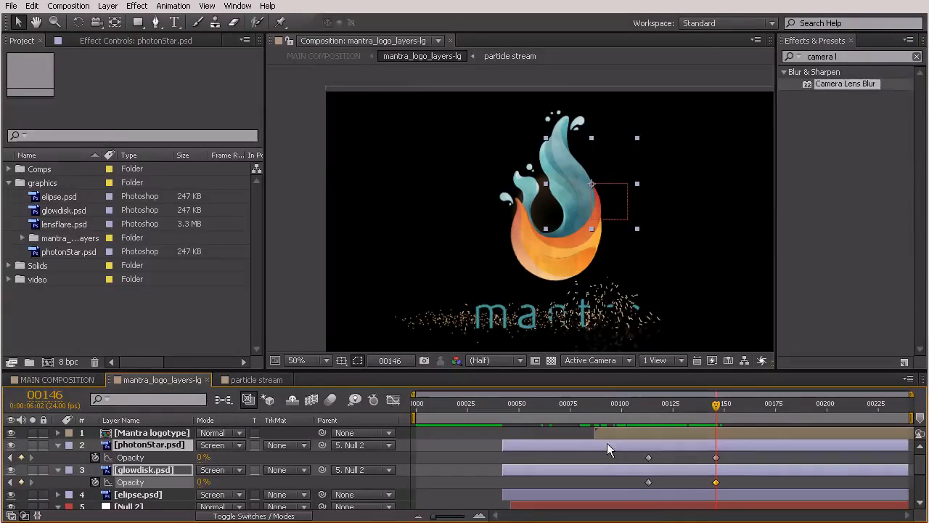
# Step: Add 100% Opacity keyframes to the photonStar.psd and glowdisk.psd layers at frame 55
pyautogui.moveTo(626, 409); pyautogui.dragTo(530, 461)
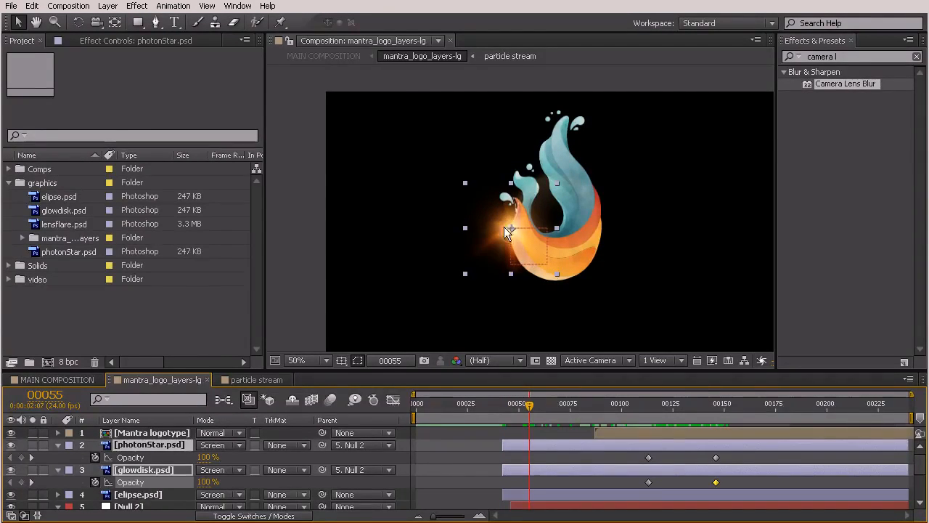
pyautogui.click(21, 457)
pyautogui.click(21, 482)
# Step: Set both glow layers' Opacity to 0% at frame 42 and play back the fade-in up to frame 88
pyautogui.moveTo(536, 411); pyautogui.dragTo(506, 414)
pyautogui.moveTo(202, 457); pyautogui.dragTo(133, 458)
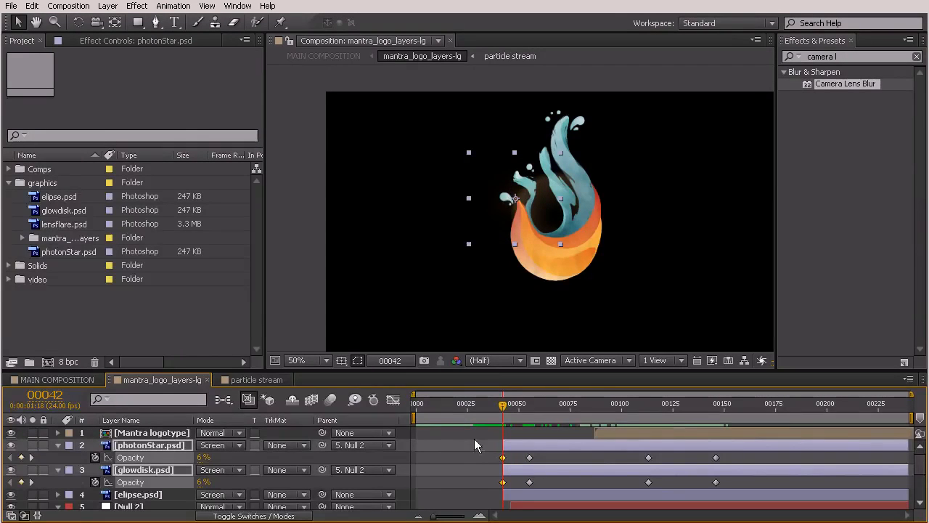
pyautogui.moveTo(209, 458); pyautogui.dragTo(187, 457)
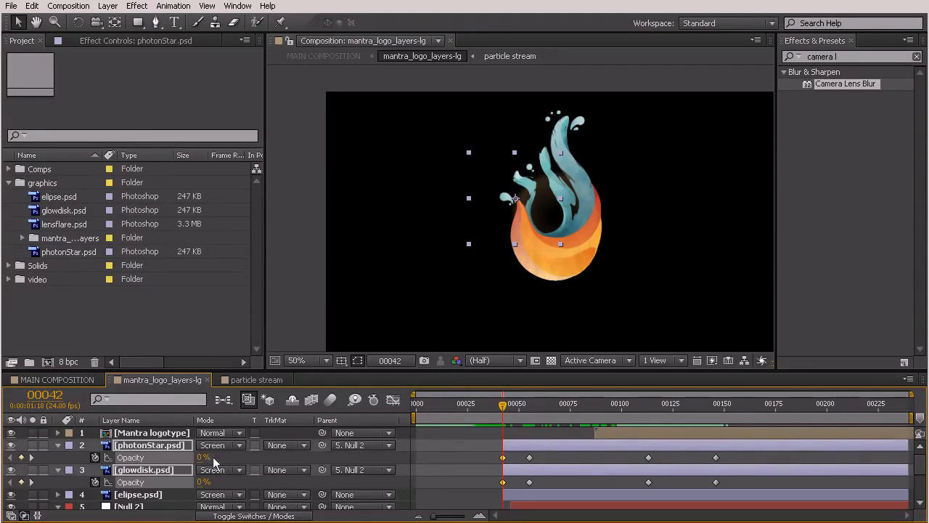
pyautogui.click(453, 439)
pyautogui.moveTo(505, 404)
pyautogui.mouseDown()
pyautogui.moveTo(483, 404)
pyautogui.moveTo(516, 418)
pyautogui.mouseUp()
pyautogui.moveTo(538, 424); pyautogui.dragTo(598, 446)
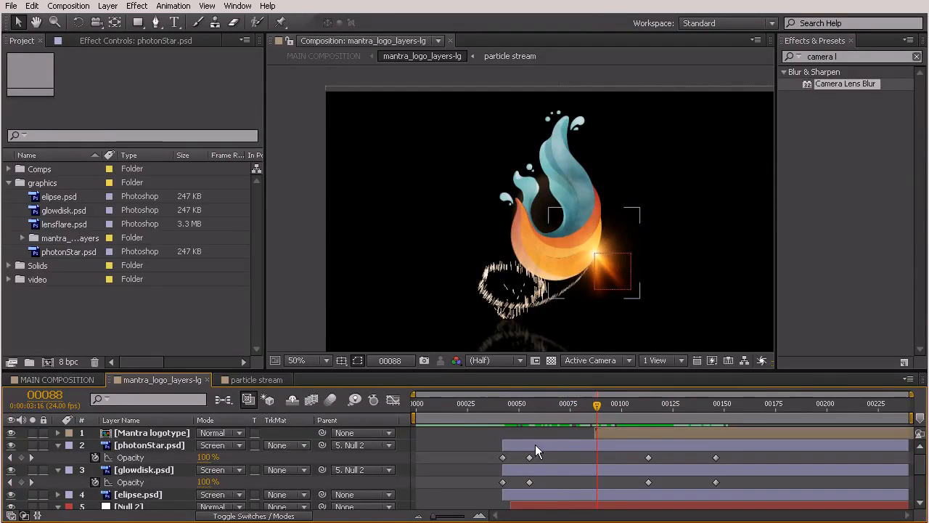
# Step: Centre the elipse.psd layer over the lower opening of the flame logo, checking its placement at frame 42
pyautogui.click(131, 497)
pyautogui.moveTo(551, 223); pyautogui.dragTo(581, 243)
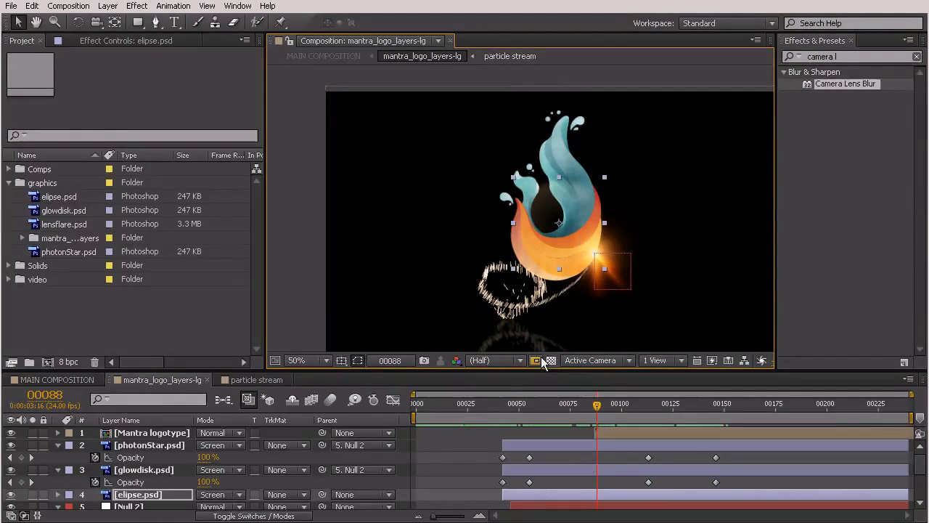
pyautogui.click(503, 412)
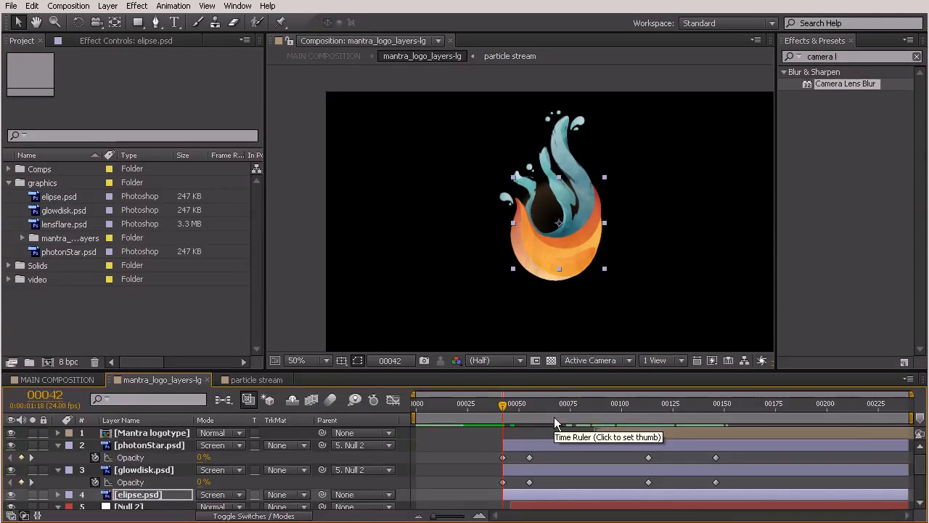
pyautogui.moveTo(572, 227); pyautogui.dragTo(569, 229)
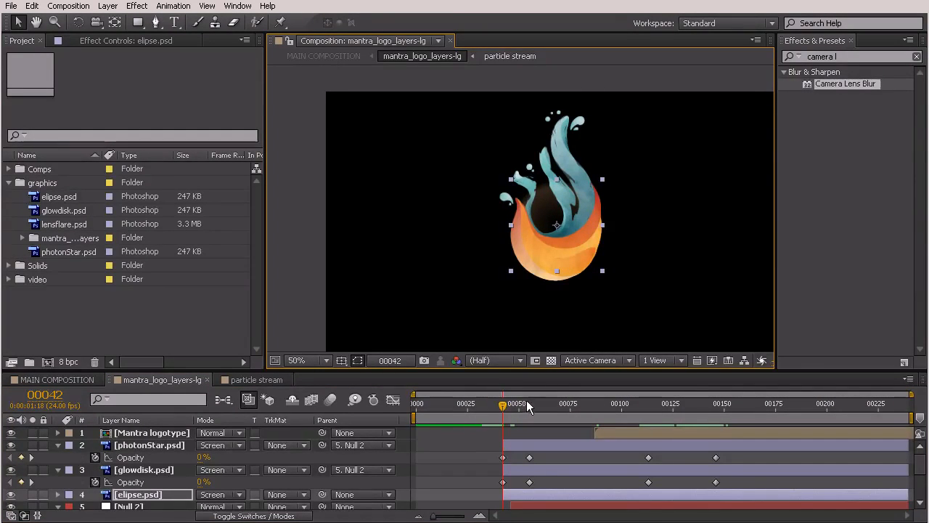
# Step: Parent the elipse.psd layer to Null 2 and play back its motion
pyautogui.scroll(-2, 181, 494)
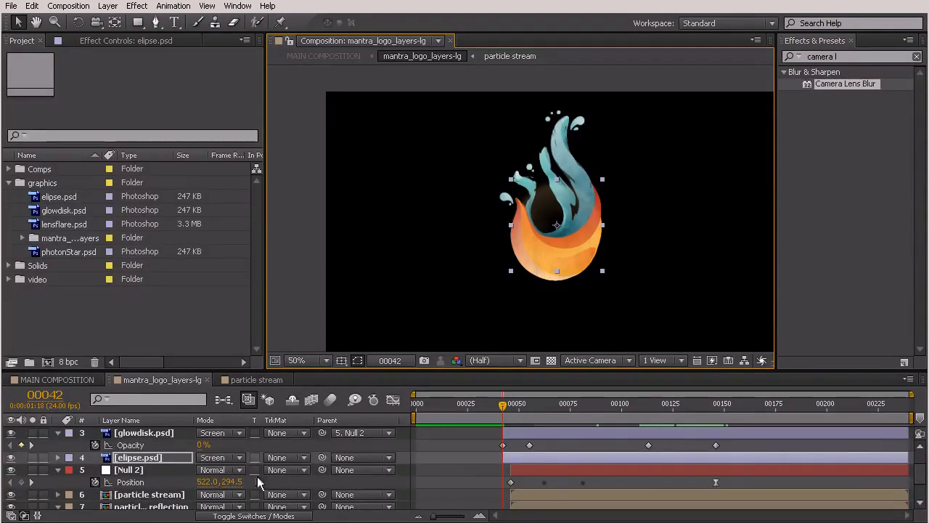
pyautogui.moveTo(322, 457); pyautogui.dragTo(166, 466)
pyautogui.click(518, 404)
pyautogui.moveTo(519, 414); pyautogui.dragTo(501, 465)
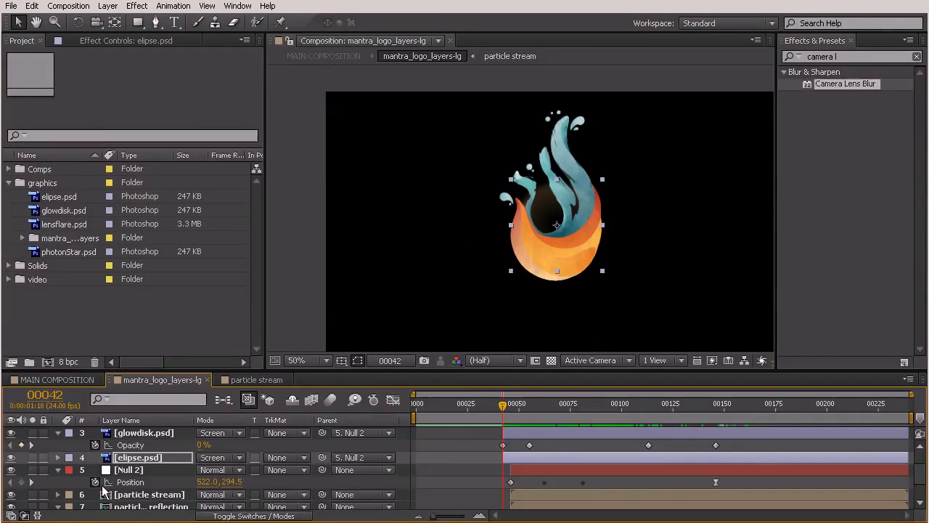
# Step: Add a 0° Rotation keyframe to the elipse.psd layer at frame 46
pyautogui.moveTo(504, 405); pyautogui.dragTo(510, 405)
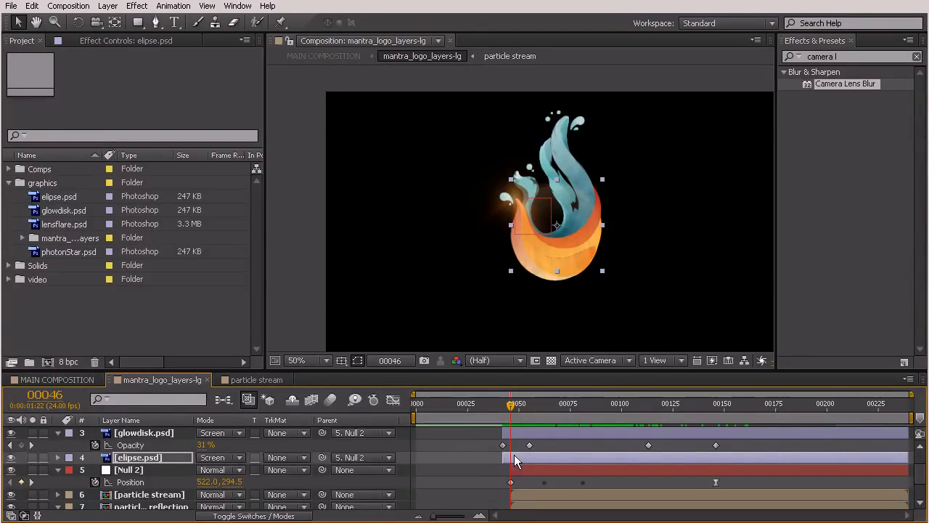
pyautogui.click(145, 459)
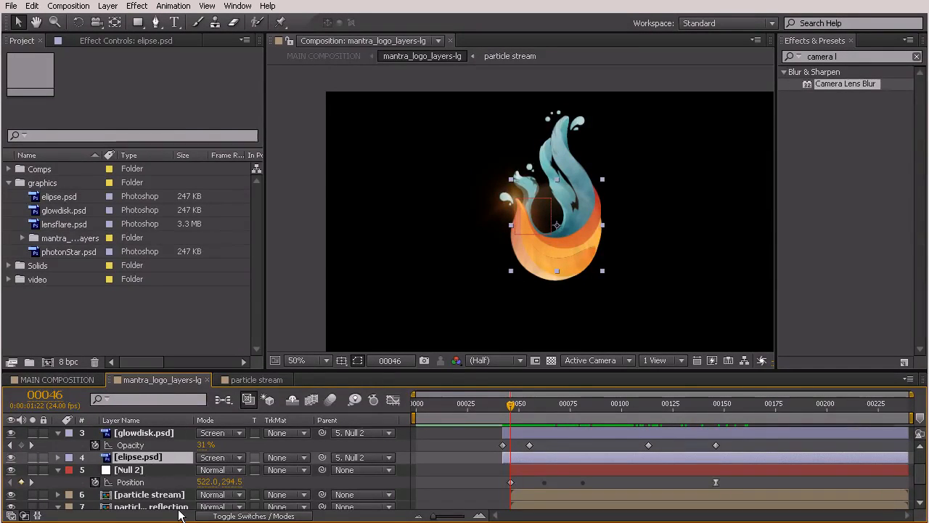
pyautogui.press('r')
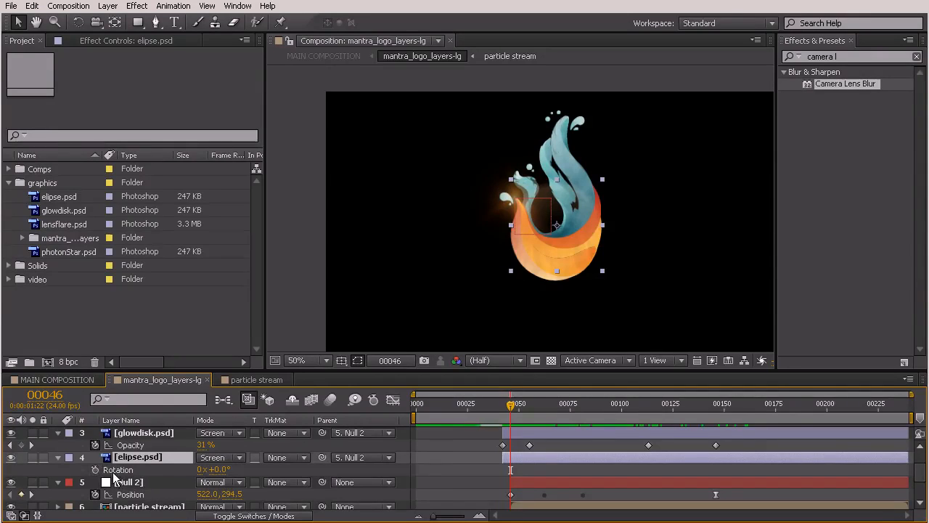
pyautogui.click(95, 469)
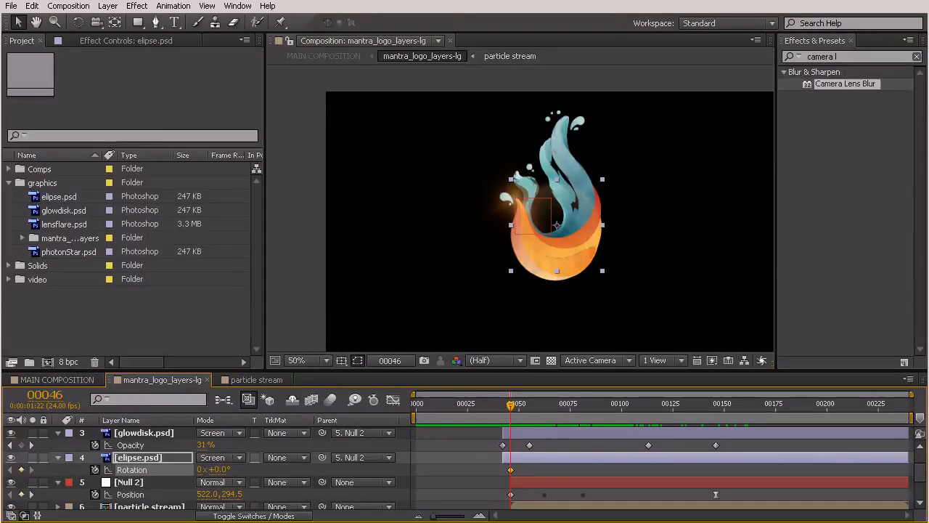
pyautogui.moveTo(514, 418); pyautogui.dragTo(583, 416)
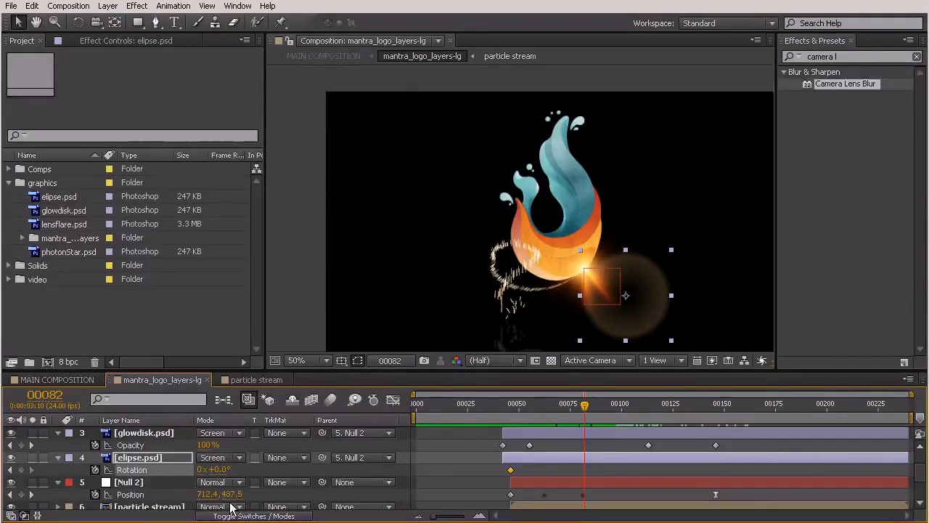
pyautogui.moveTo(227, 473); pyautogui.dragTo(185, 490)
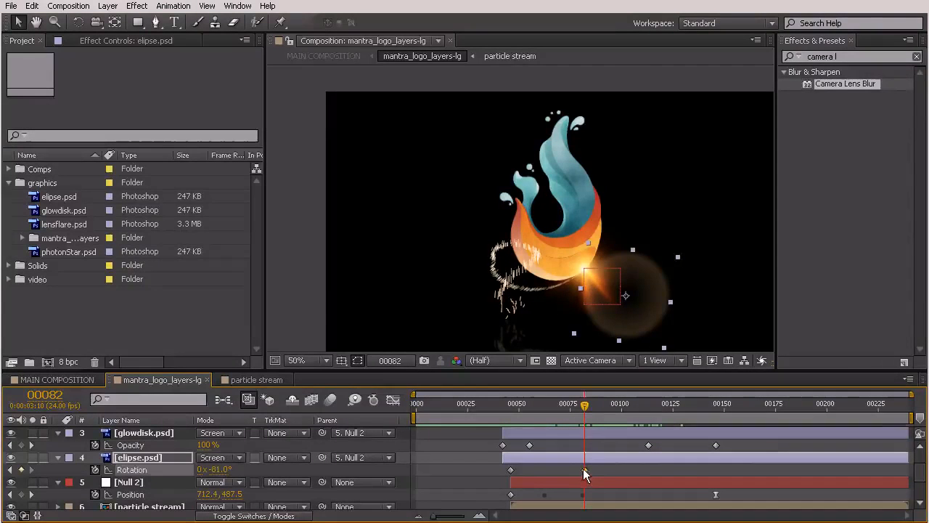
pyautogui.press('Delete')
# Step: Move the elipse.psd layer's anchor point to the Null 2 anchor at the tip of the orange shape at frame 46
pyautogui.moveTo(587, 411); pyautogui.dragTo(512, 408)
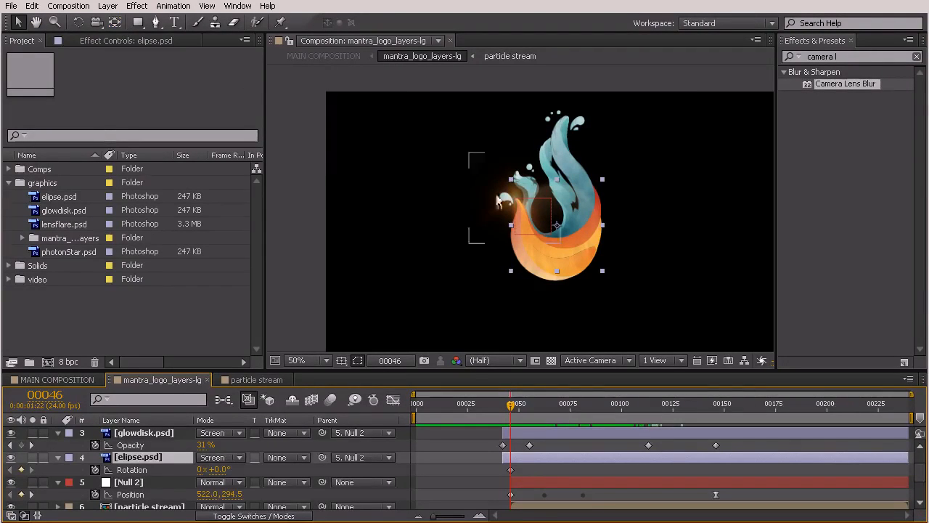
pyautogui.click(114, 22)
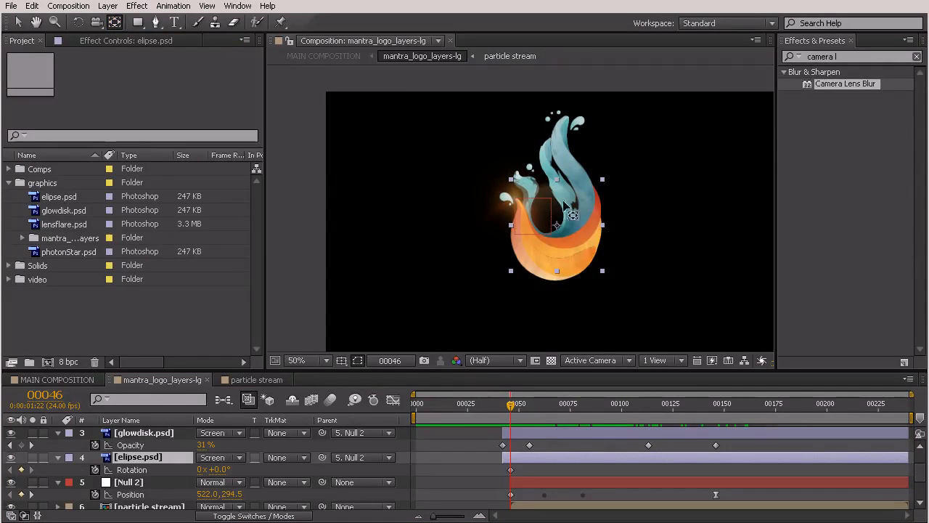
pyautogui.click(516, 198)
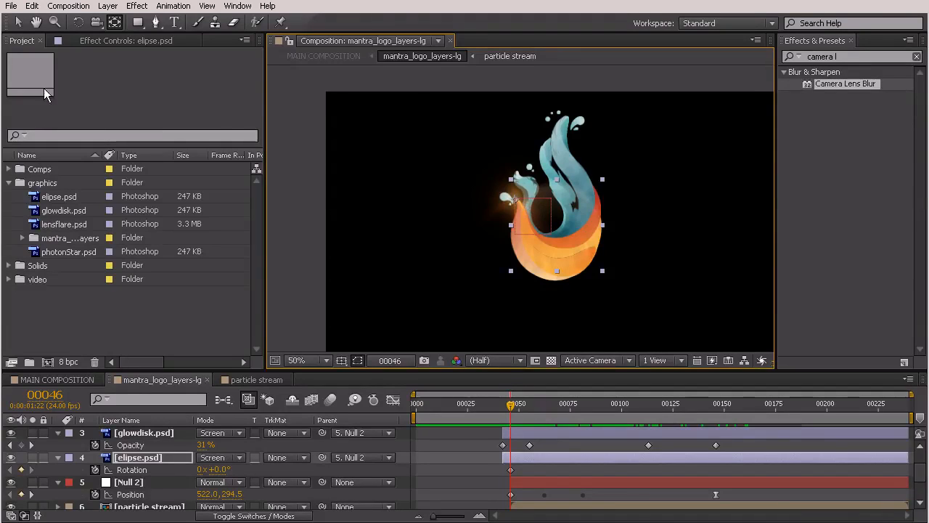
pyautogui.click(18, 23)
# Step: Rotate elipse.psd to -193° at frame 95, move that keyframe to frame 146 and set its Rotation to -258°
pyautogui.moveTo(512, 411); pyautogui.dragTo(613, 429)
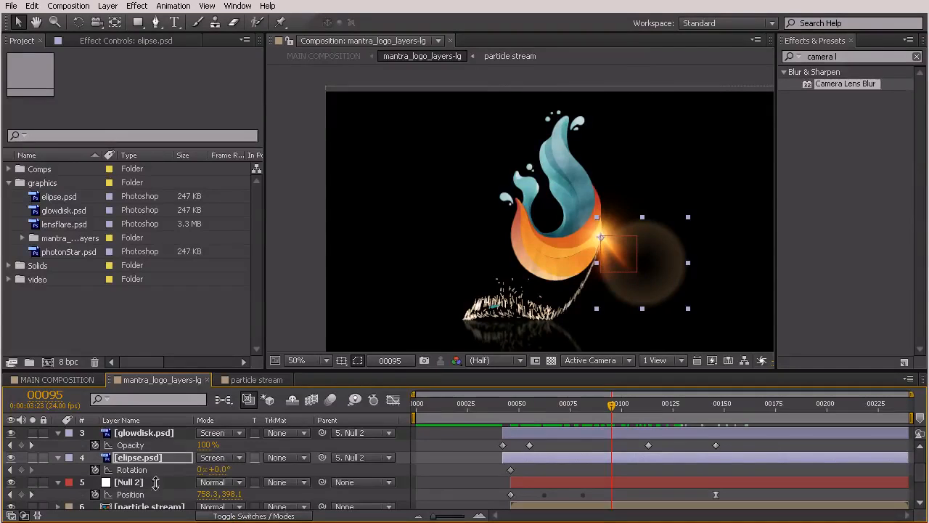
pyautogui.moveTo(221, 469); pyautogui.dragTo(79, 464)
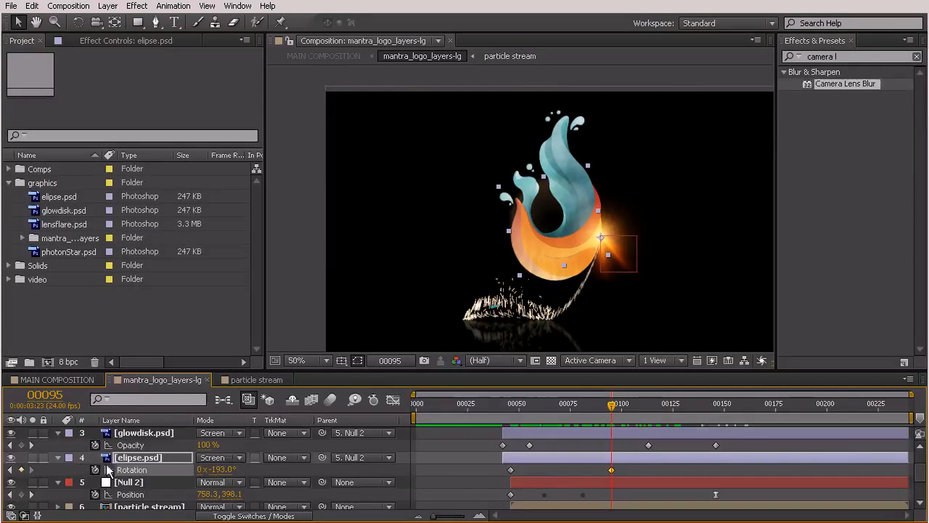
pyautogui.moveTo(604, 405); pyautogui.dragTo(718, 473)
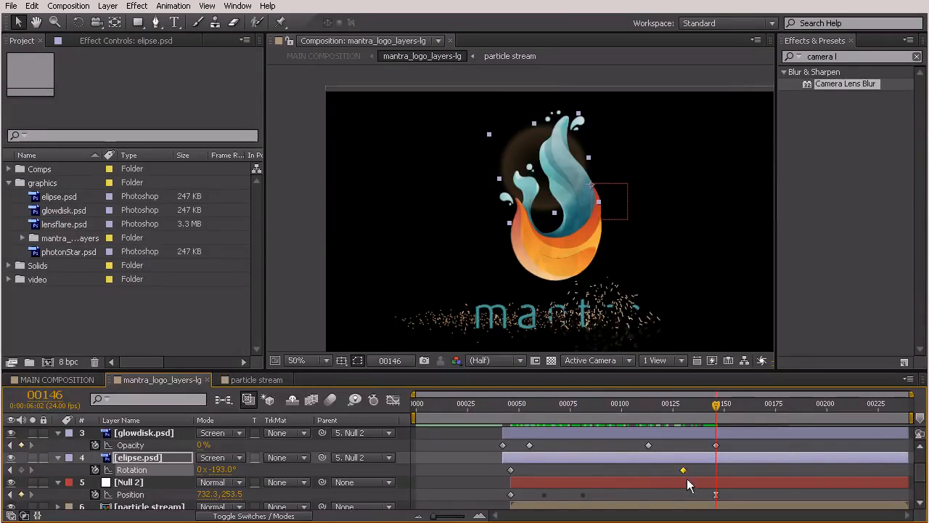
pyautogui.moveTo(226, 468); pyautogui.dragTo(189, 467)
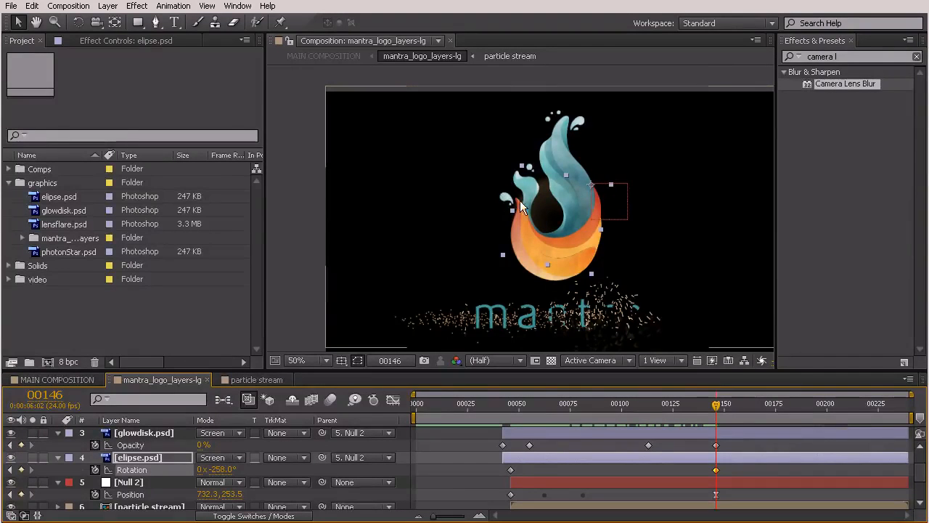
# Step: Apply Easy Ease to elipse.psd's Rotation keyframes and add a -192.4° Rotation keyframe at frame 95
pyautogui.moveTo(718, 401); pyautogui.dragTo(613, 412)
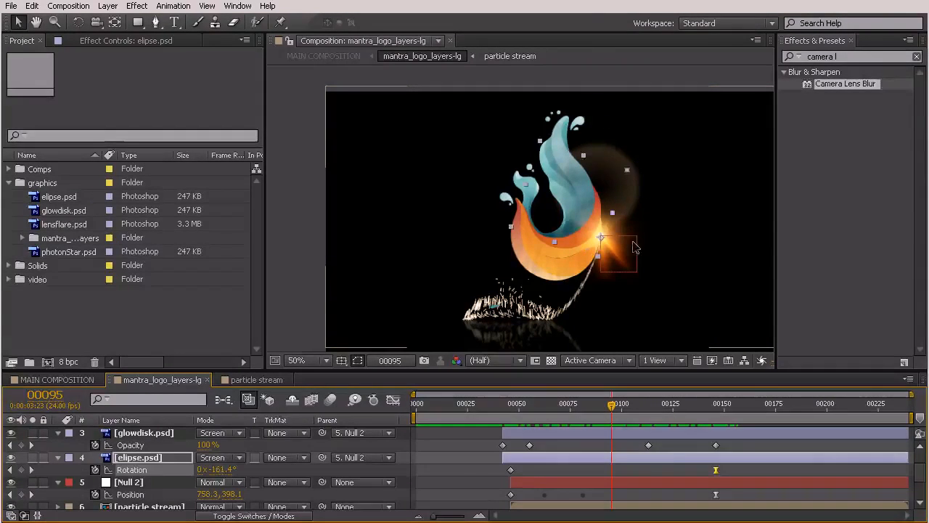
pyautogui.press('F9')
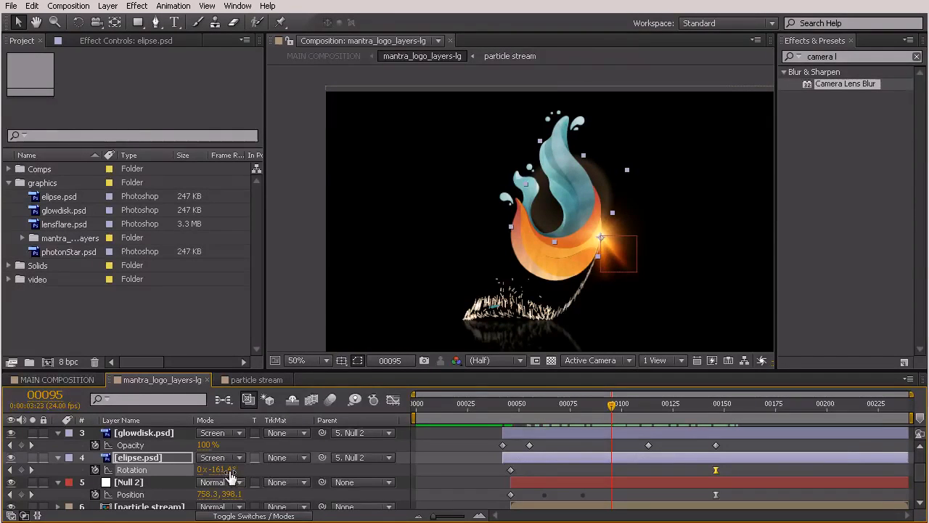
pyautogui.moveTo(227, 469); pyautogui.dragTo(202, 470)
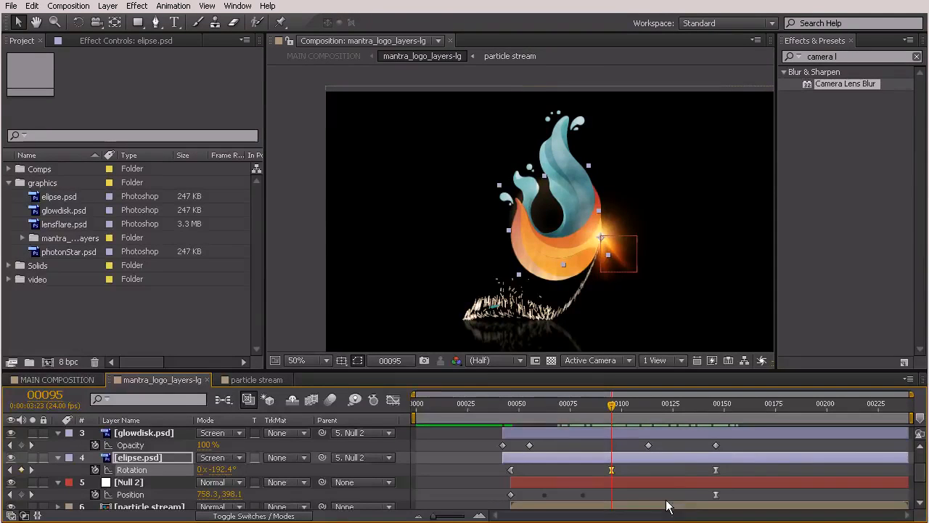
# Step: Convert elipse.psd's Rotation keyframe at frame 95 to Auto Bezier interpolation and play back the motion up to frame 152
pyautogui.rightClick(611, 469)
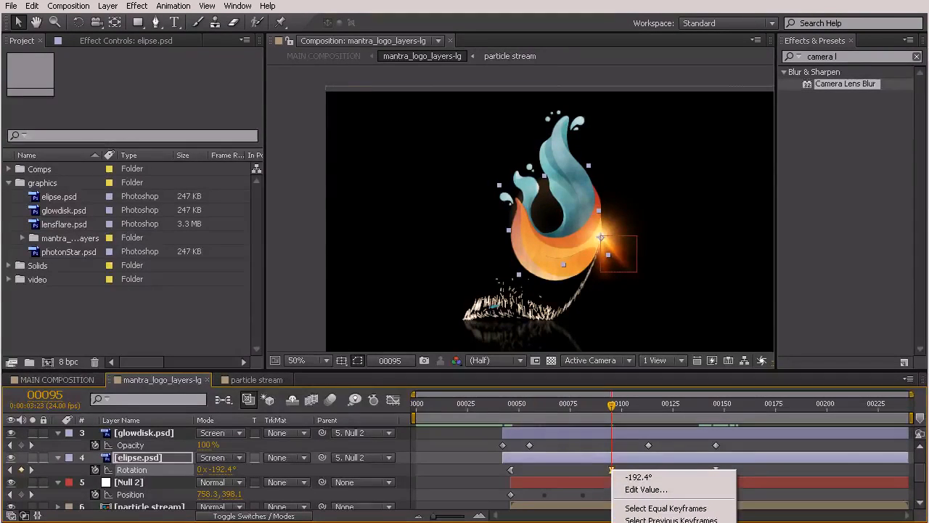
pyautogui.click(604, 469)
pyautogui.moveTo(633, 370); pyautogui.dragTo(633, 315)
pyautogui.moveTo(611, 348); pyautogui.dragTo(626, 428)
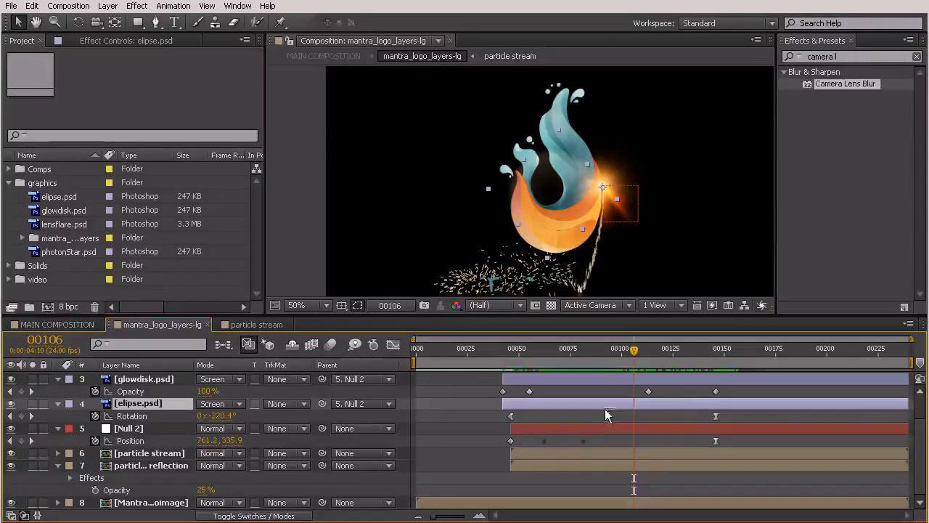
pyautogui.moveTo(611, 416)
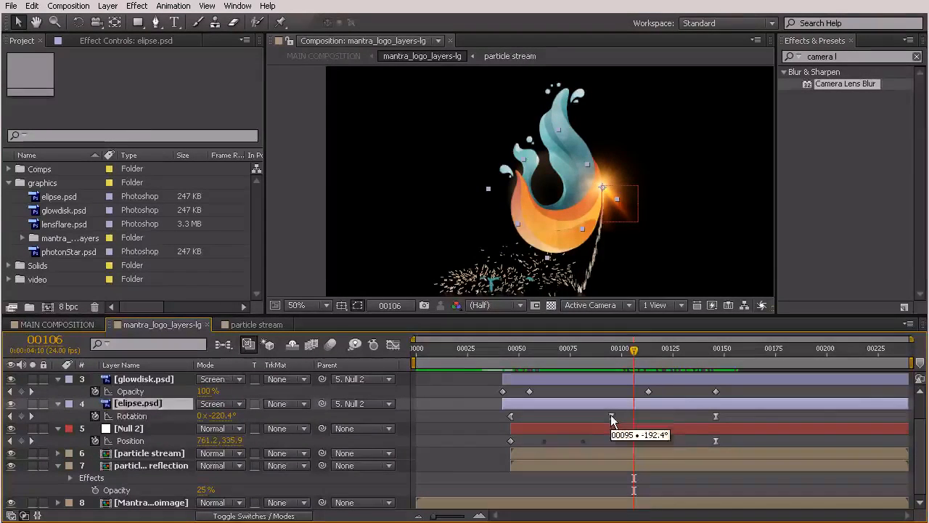
pyautogui.keyDown('ctrl'); pyautogui.click(611, 416); pyautogui.keyUp('ctrl')
pyautogui.moveTo(614, 357)
pyautogui.mouseDown()
pyautogui.moveTo(515, 356)
pyautogui.moveTo(619, 357)
pyautogui.mouseUp()
pyautogui.moveTo(622, 397); pyautogui.dragTo(728, 448)
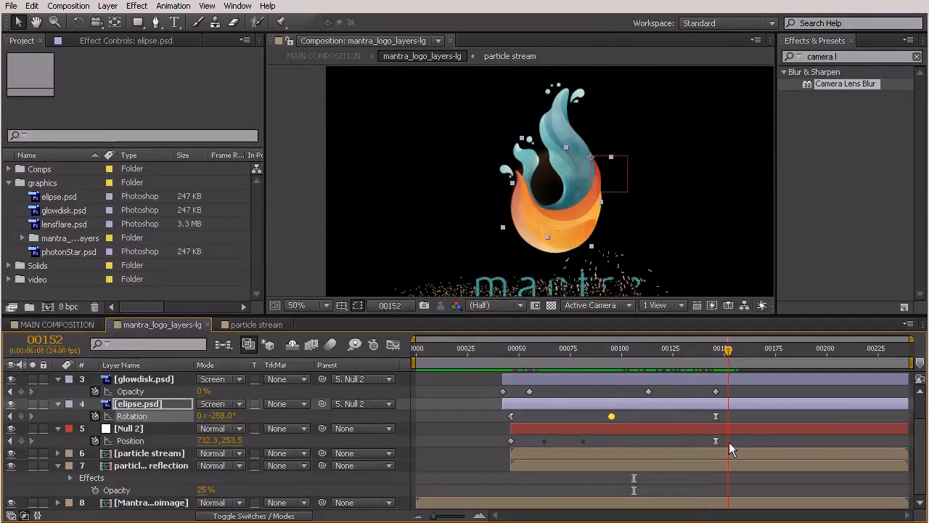
# Step: Preview the glow animation through the logo sequence and return the playhead to frame 42
pyautogui.click(818, 418)
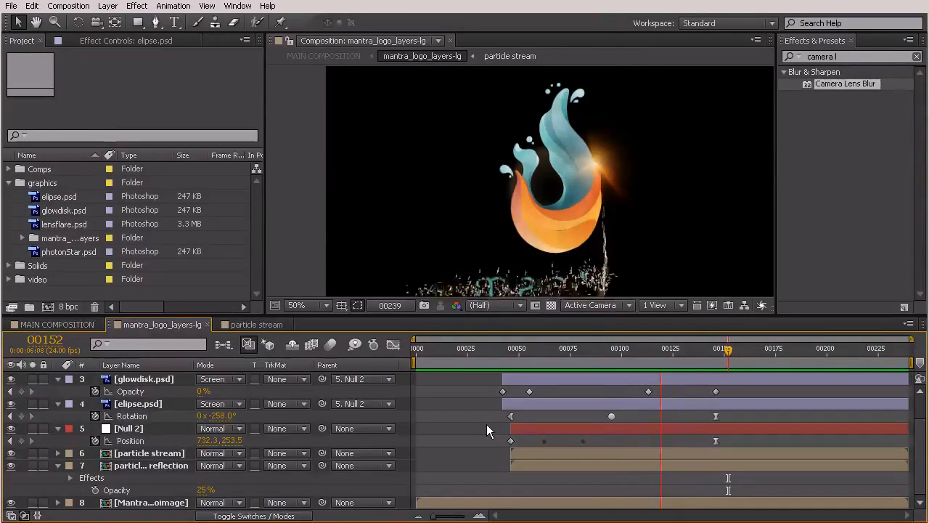
pyautogui.press('space')
pyautogui.moveTo(511, 351)
pyautogui.mouseDown()
pyautogui.moveTo(487, 352)
pyautogui.moveTo(500, 356)
pyautogui.mouseUp()
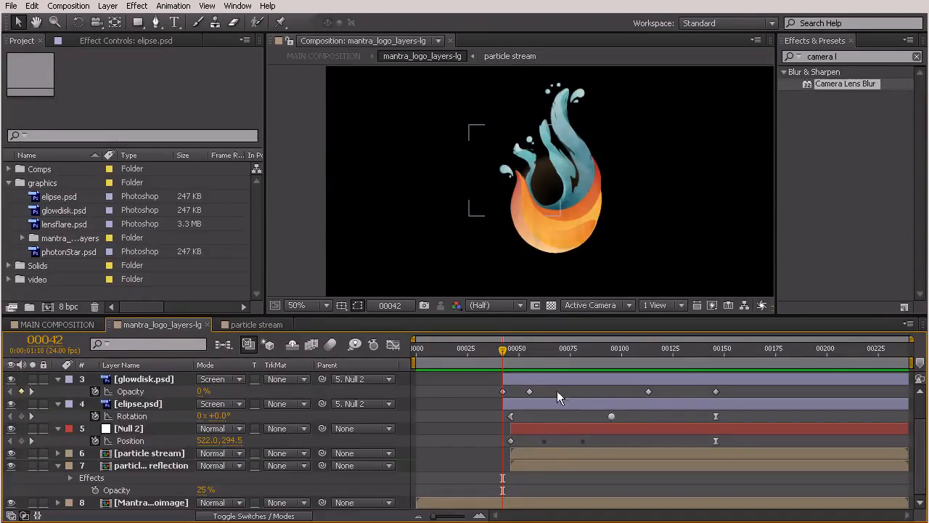
# Step: Copy all of glowdisk.psd's Opacity keyframes onto elipse.psd starting at frame 42 and scrub through the fade-in
pyautogui.click(529, 391)
pyautogui.click(601, 394)
pyautogui.moveTo(744, 392); pyautogui.dragTo(496, 410)
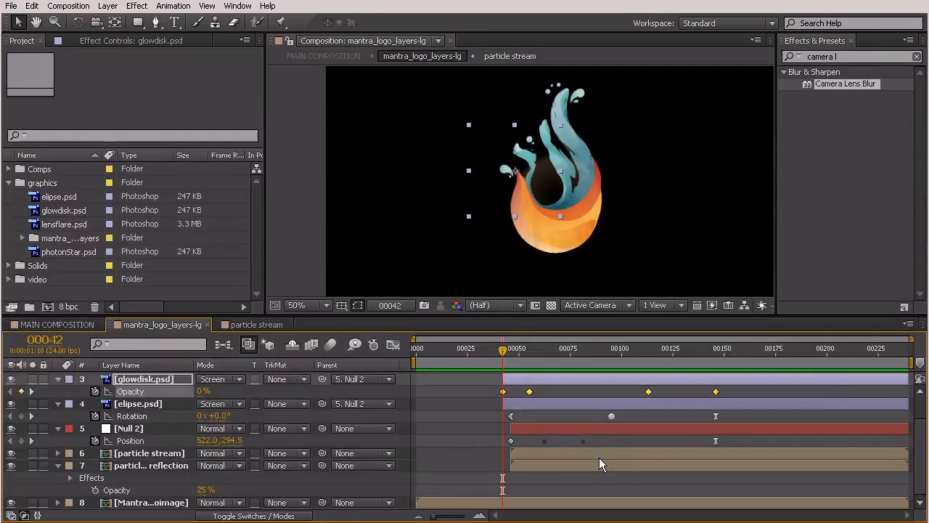
pyautogui.click(172, 404)
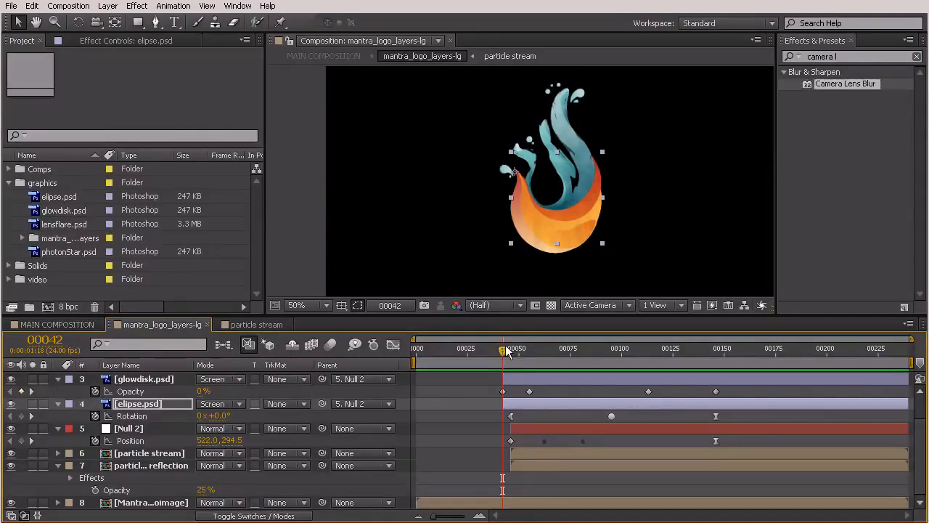
pyautogui.moveTo(502, 350); pyautogui.dragTo(496, 379)
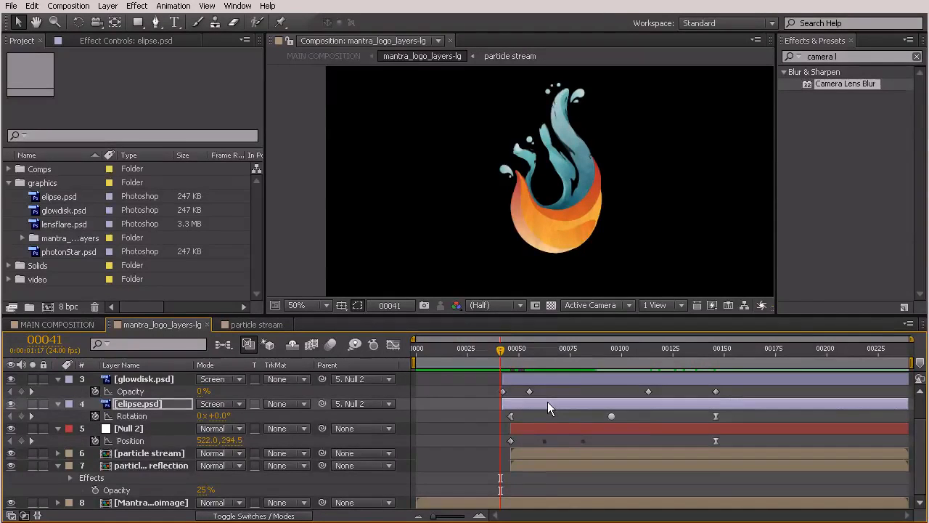
pyautogui.scroll(1, 547, 402)
pyautogui.moveTo(497, 352); pyautogui.dragTo(540, 374)
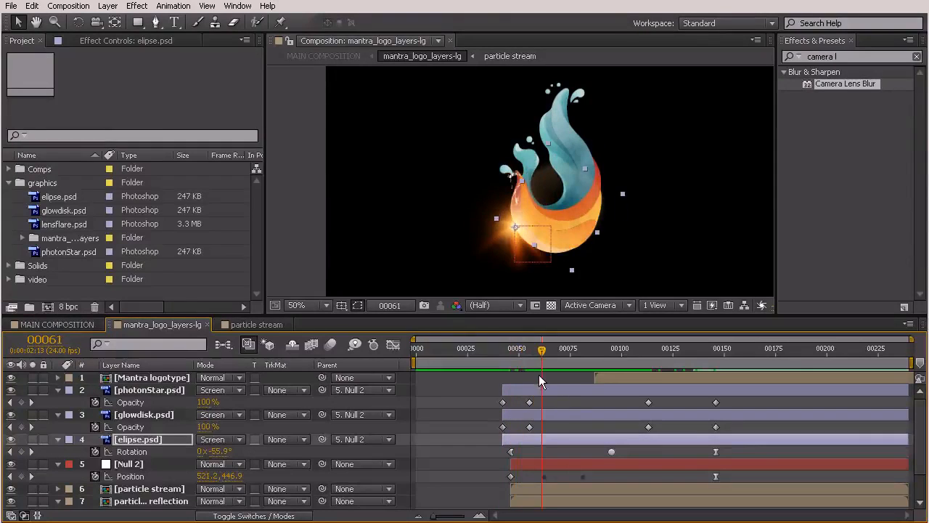
# Step: Keyframe photonStar.psd's Rotation from 0° at frame 42 to just over 100° at frame 146 and scrub through the spin
pyautogui.click(564, 426)
pyautogui.click(559, 388)
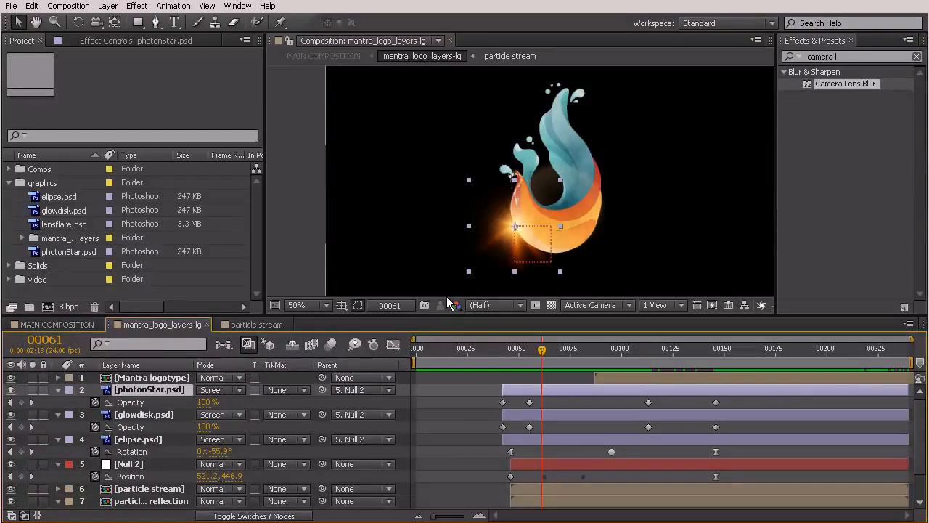
pyautogui.press('r')
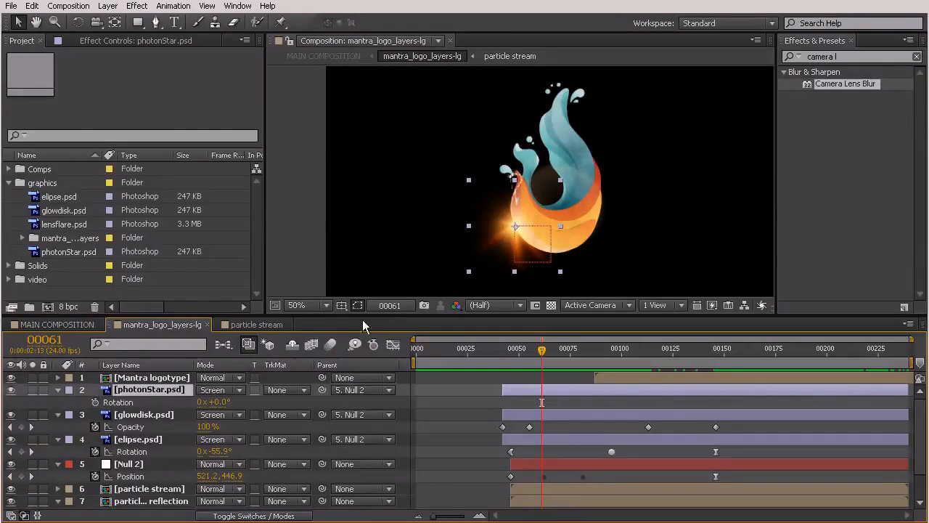
pyautogui.click(96, 401)
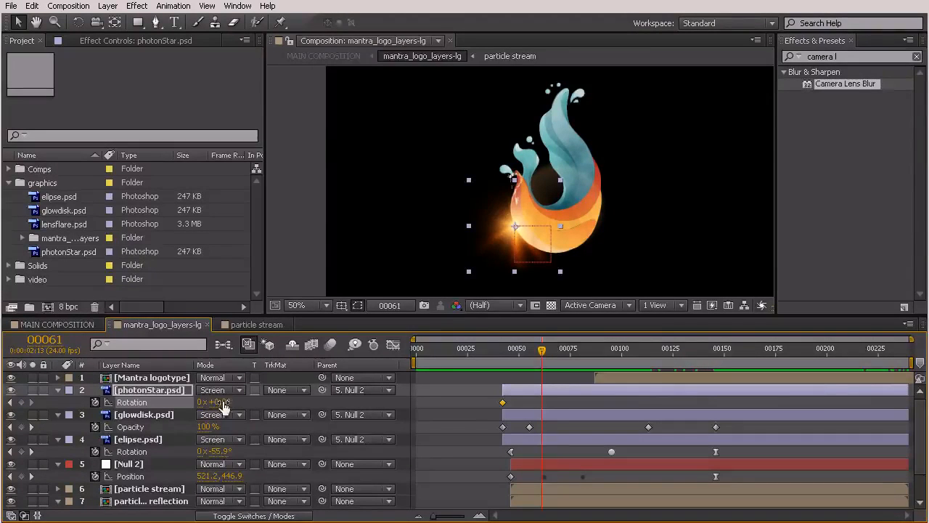
pyautogui.moveTo(228, 401); pyautogui.dragTo(253, 414)
pyautogui.moveTo(542, 402); pyautogui.dragTo(715, 403)
pyautogui.moveTo(500, 355); pyautogui.dragTo(716, 400)
pyautogui.moveTo(228, 402); pyautogui.dragTo(295, 412)
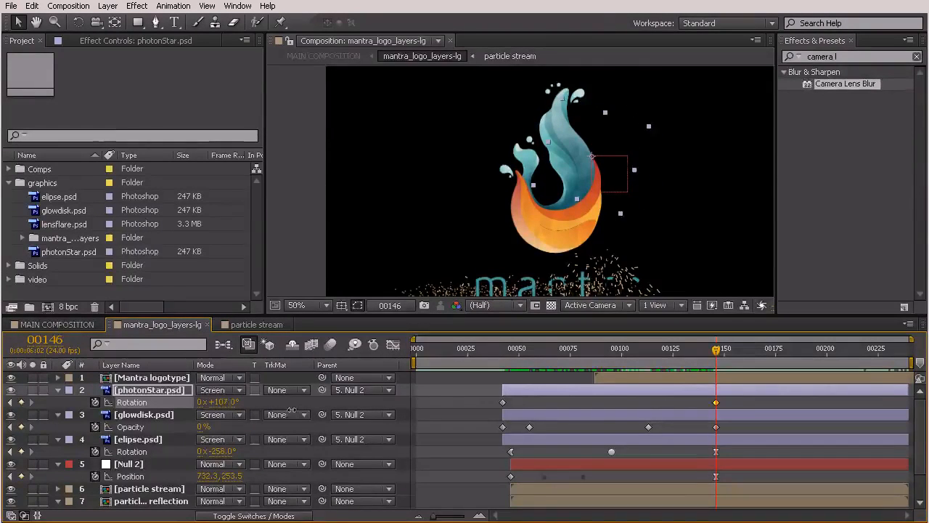
pyautogui.moveTo(508, 355); pyautogui.dragTo(646, 422)
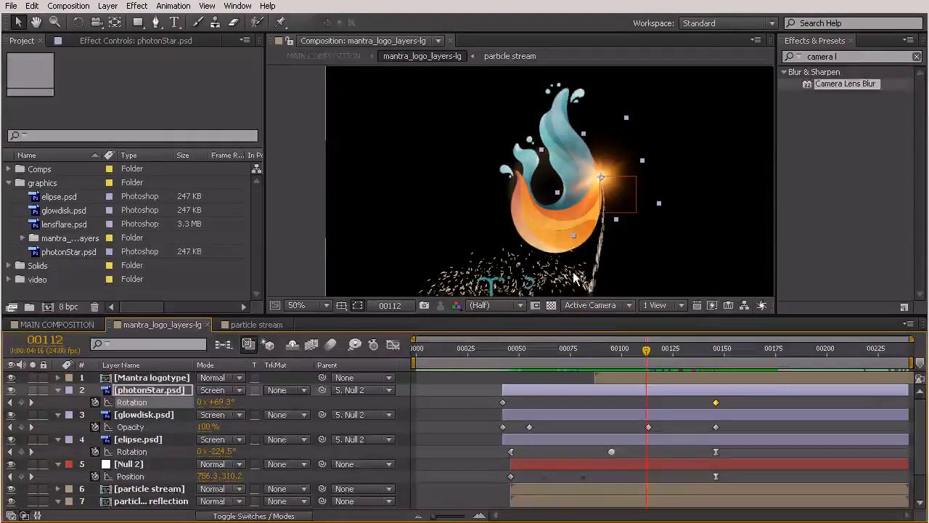
pyautogui.moveTo(584, 353); pyautogui.dragTo(678, 352)
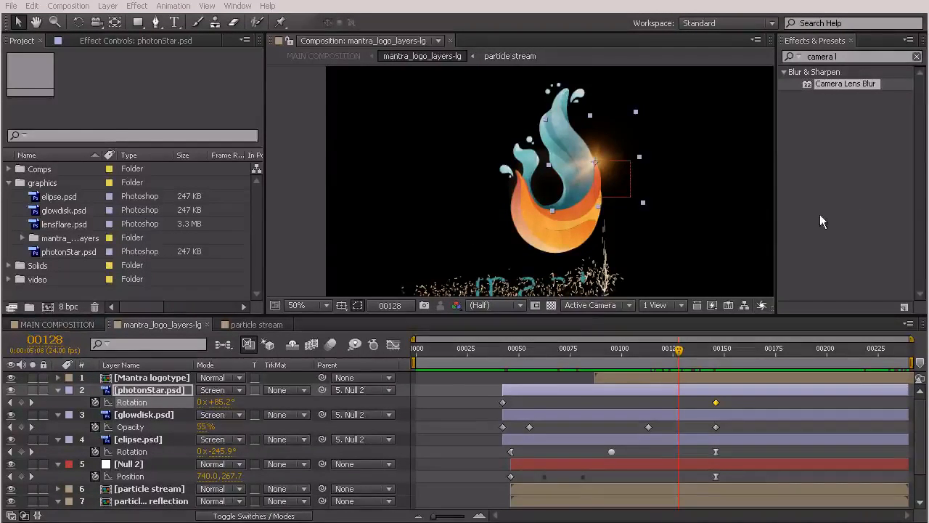
# Step: Pre-compose photonStar.psd, glowdisk.psd, elipse.psd and Null 2 as "flare trail", moving all attributes into the new composition
pyautogui.keyDown('shift'); pyautogui.click(143, 472); pyautogui.keyUp('shift')
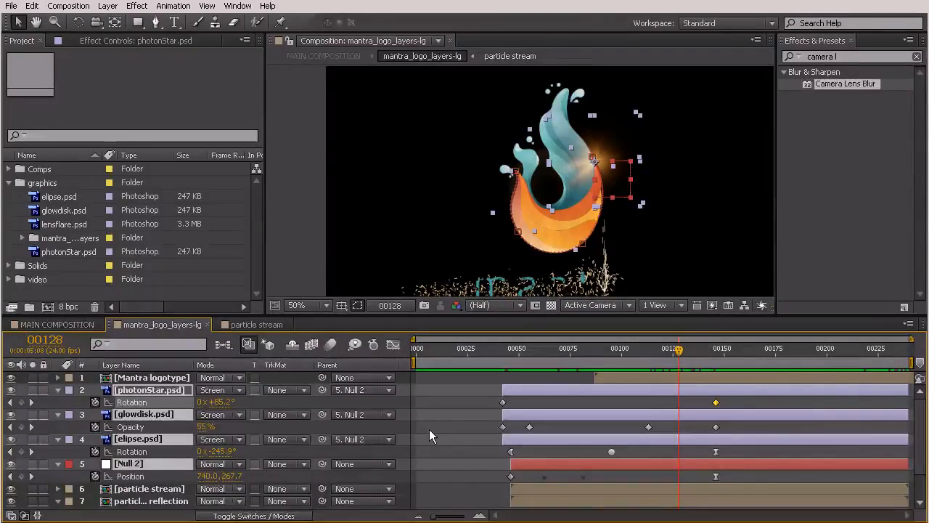
pyautogui.hotkey('ctrl', 'shift', 'c')
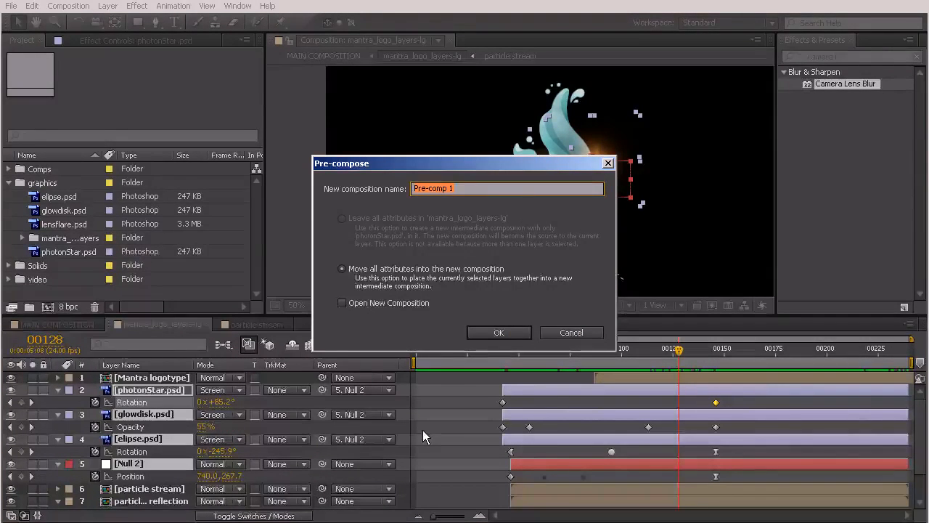
pyautogui.write('flare trail')
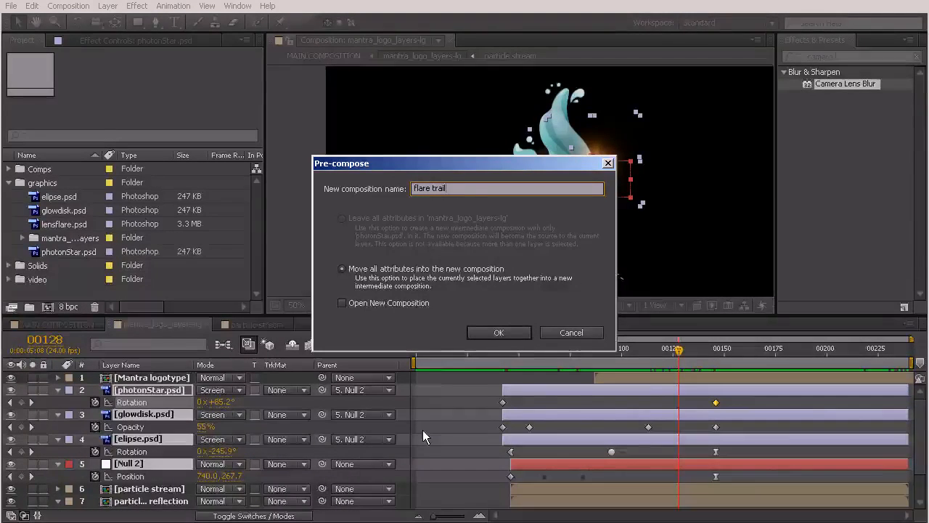
pyautogui.click(501, 333)
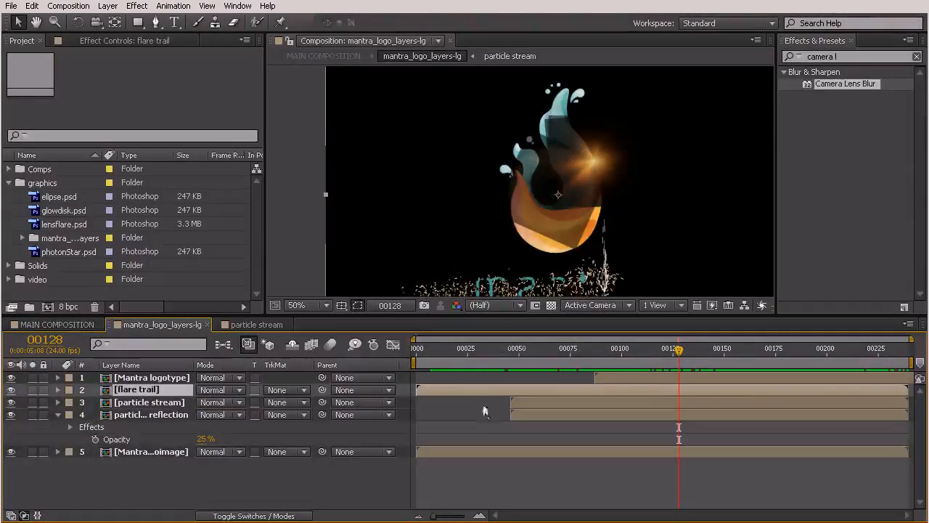
# Step: Open the flare trail composition, start its work area at frame 42 and trim the composition to the work area
pyautogui.doubleClick(445, 394)
pyautogui.click(465, 351)
pyautogui.moveTo(466, 351); pyautogui.dragTo(503, 353)
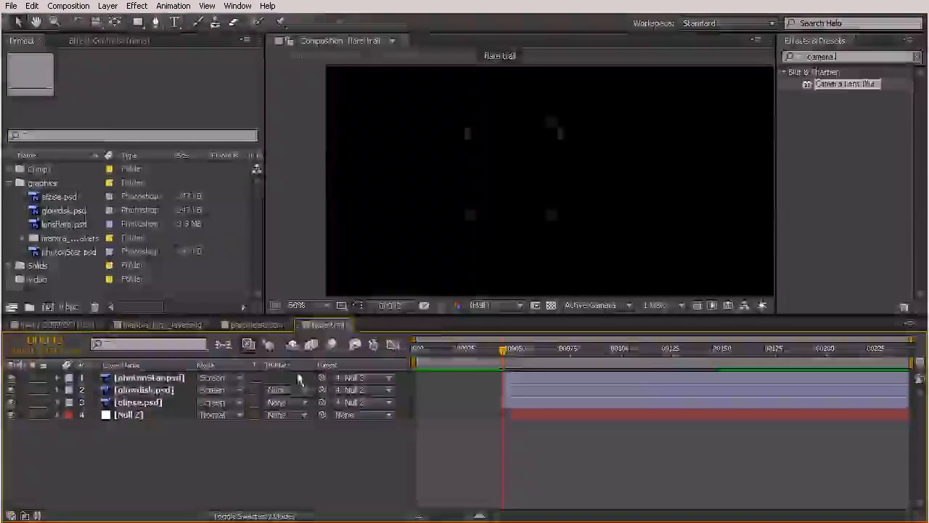
pyautogui.press('b')
pyautogui.rightClick(524, 362)
pyautogui.click(546, 394)
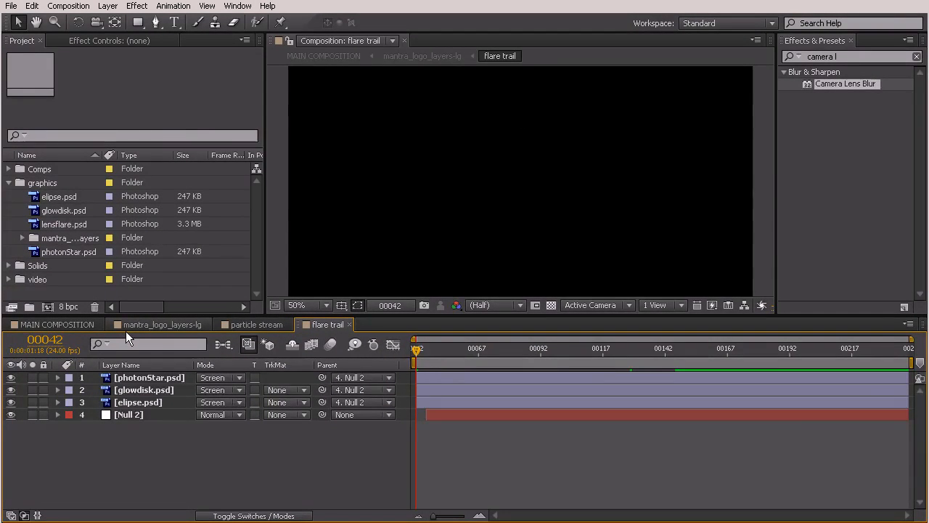
# Step: In mantra_logo_layers-lg, shift the flare trail layer to start at frame 42 and scrub to frame 86
pyautogui.click(188, 326)
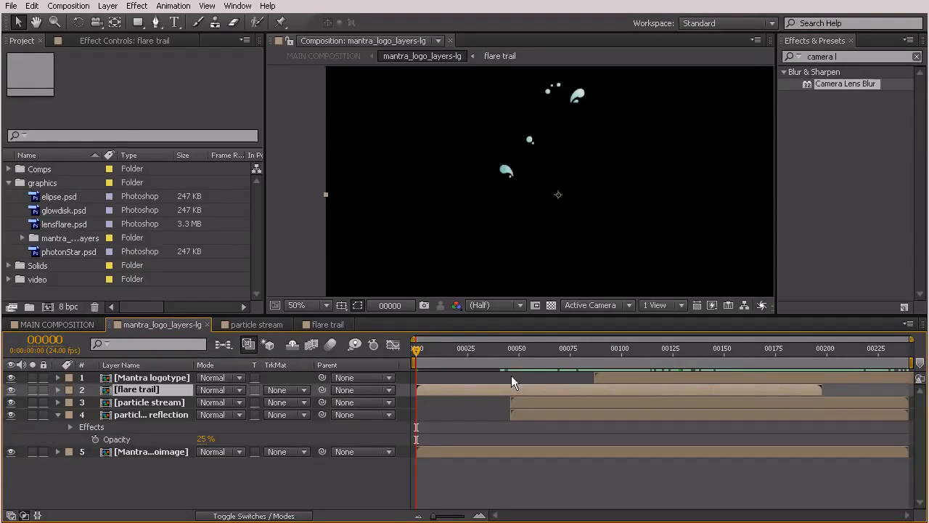
pyautogui.click(500, 351)
pyautogui.moveTo(501, 350); pyautogui.dragTo(503, 351)
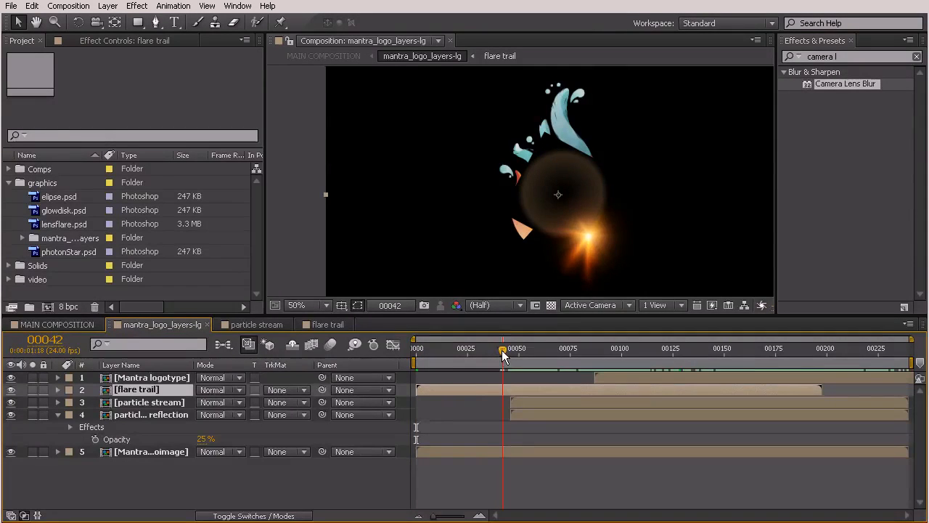
pyautogui.moveTo(436, 390); pyautogui.dragTo(514, 394)
pyautogui.click(499, 351)
pyautogui.moveTo(501, 351); pyautogui.dragTo(591, 362)
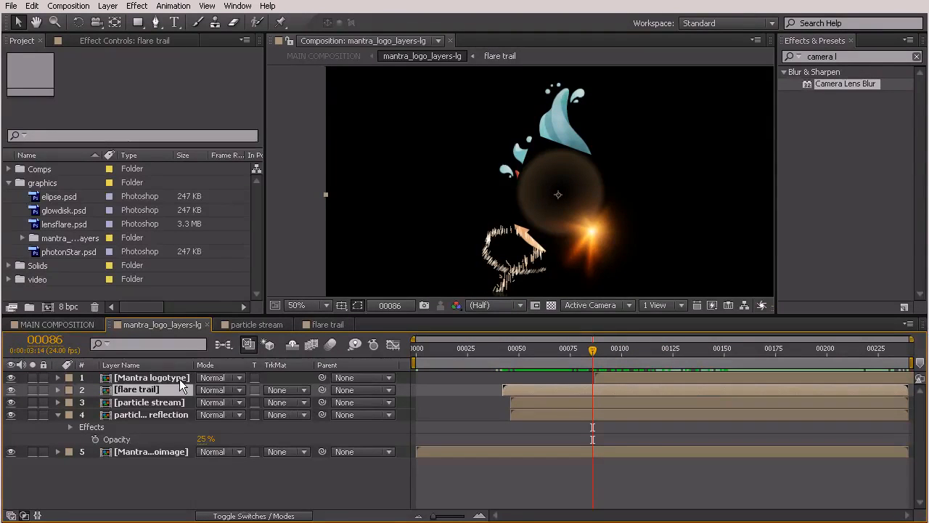
# Step: Enable Collapse Transformations on the flare trail layer and check its blending over the logo at frame 71
pyautogui.click(232, 516)
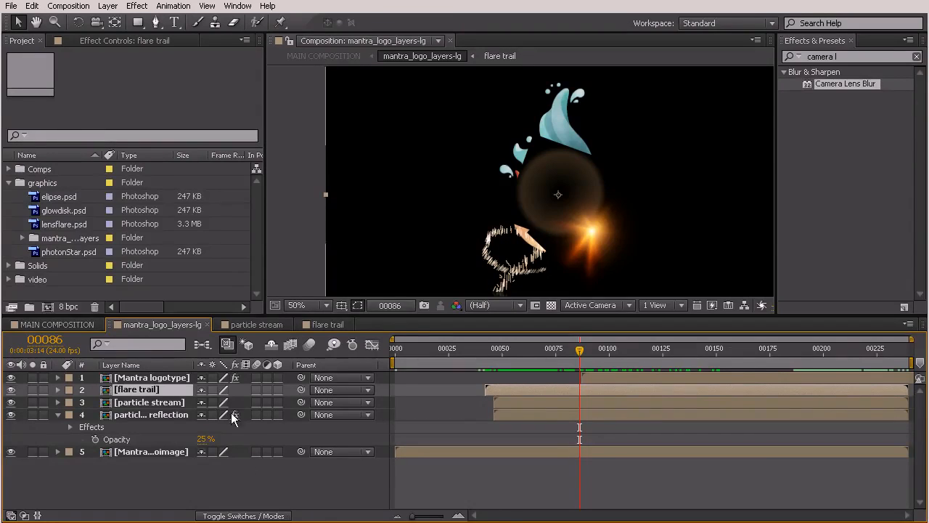
pyautogui.click(214, 390)
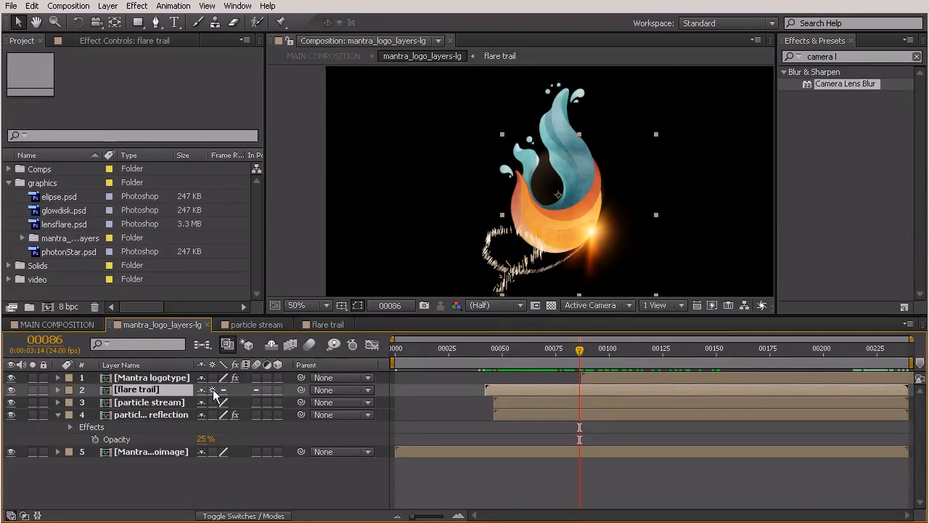
pyautogui.moveTo(579, 351); pyautogui.dragTo(546, 396)
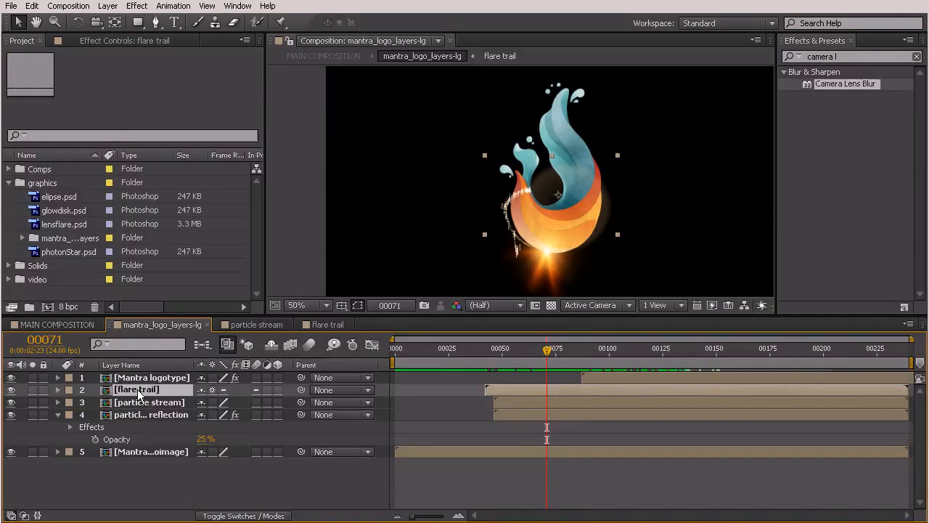
# Step: Duplicate the flare trail layer and scrub to frame 129
pyautogui.hotkey('ctrl', 'd')
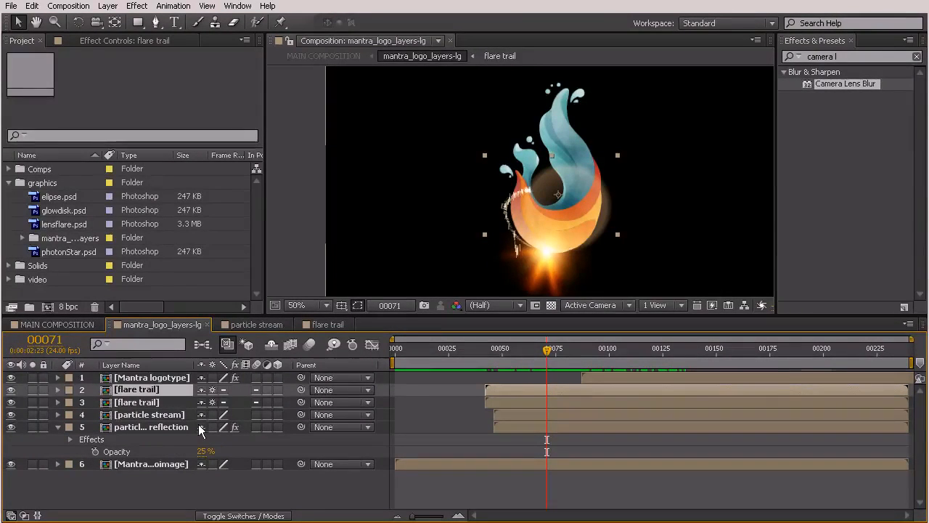
pyautogui.press('h')
pyautogui.moveTo(623, 234); pyautogui.dragTo(577, 183)
pyautogui.press('v')
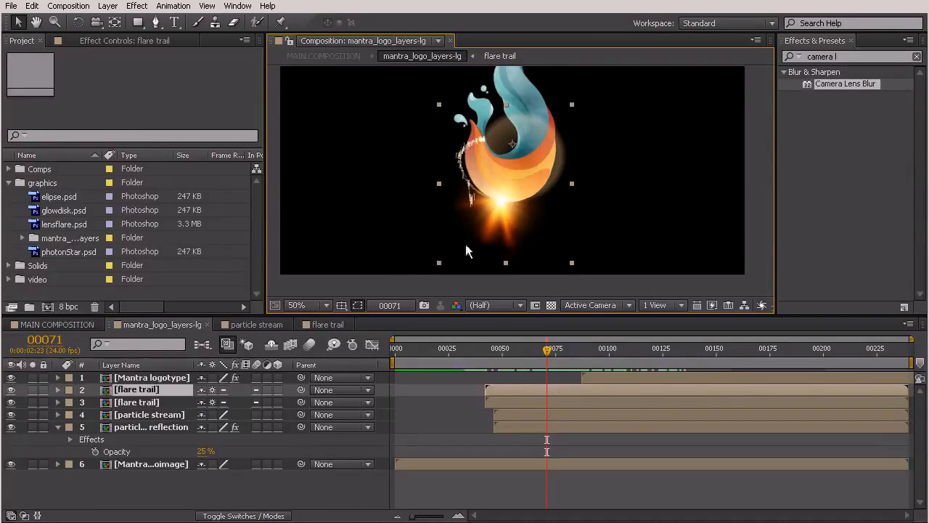
pyautogui.moveTo(523, 350); pyautogui.dragTo(672, 356)
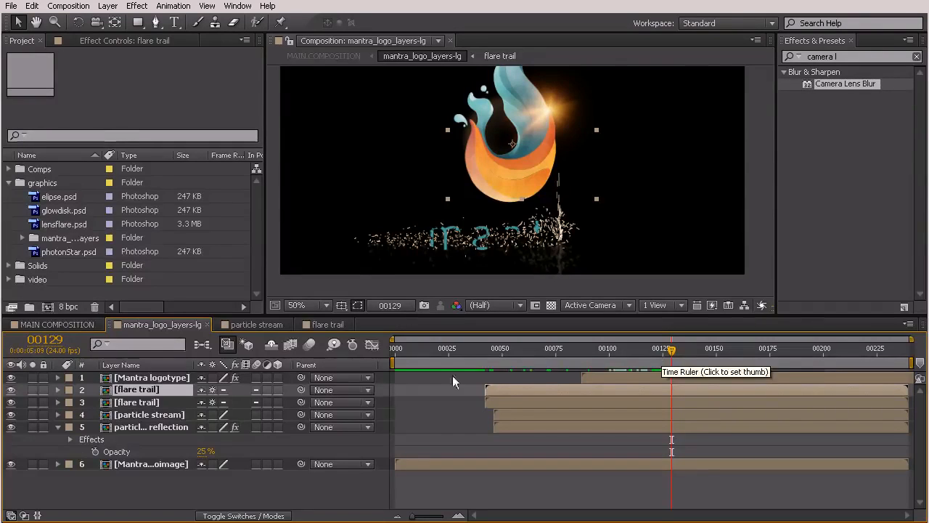
# Step: Rename the lower flare trail layer "flare trail reflection" and select it
pyautogui.click(132, 404)
pyautogui.rightClick(137, 407)
pyautogui.click(149, 392)
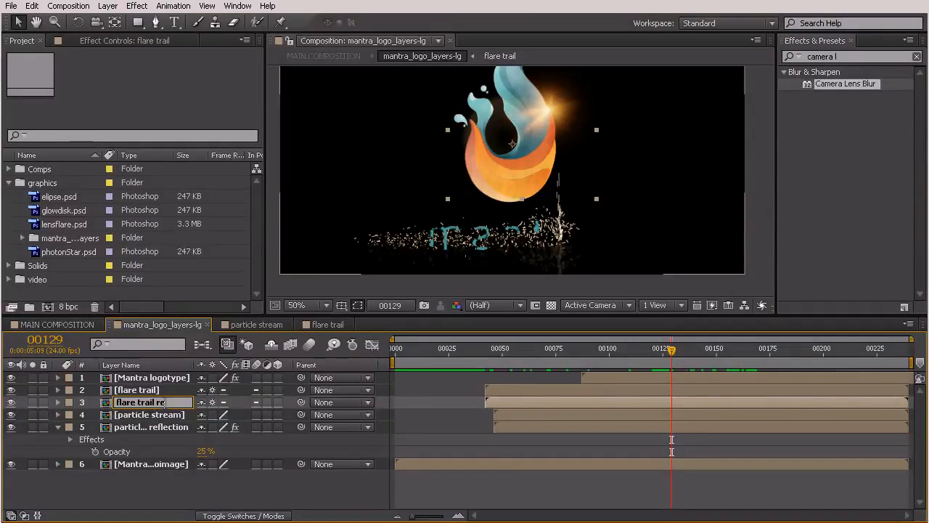
pyautogui.press('Return')
pyautogui.click(145, 477)
pyautogui.click(150, 398)
pyautogui.click(149, 404)
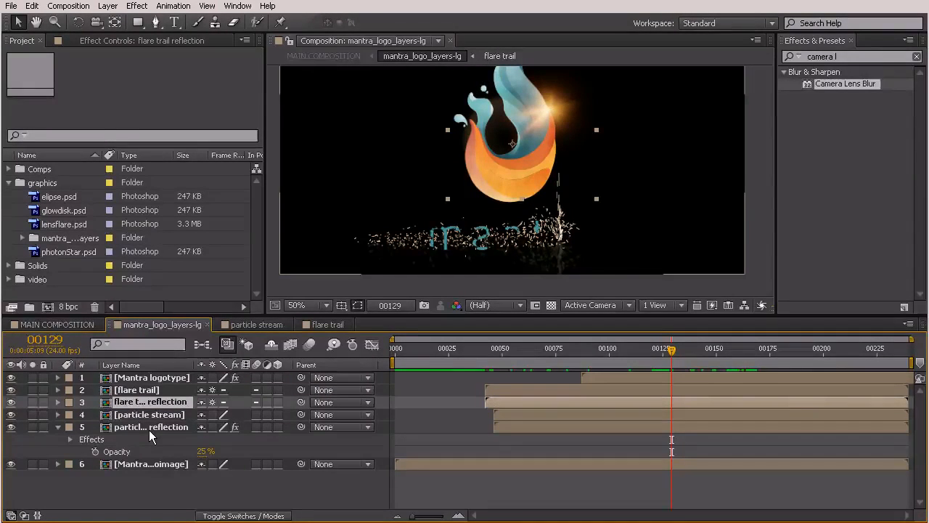
# Step: Unlink the flare trail reflection's Scale dimensions and flip it horizontally by setting Scale to -100, 100%
pyautogui.press('s')
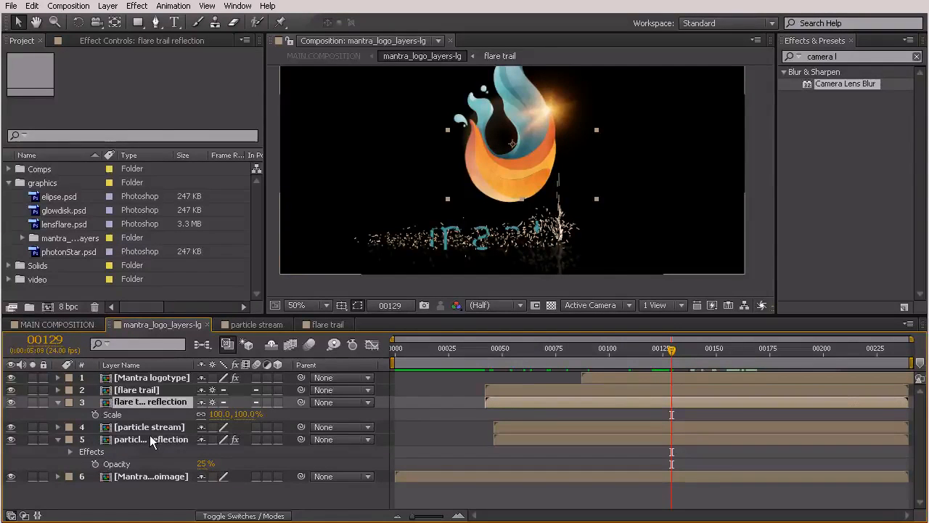
pyautogui.click(203, 416)
pyautogui.click(220, 415)
pyautogui.click(215, 415)
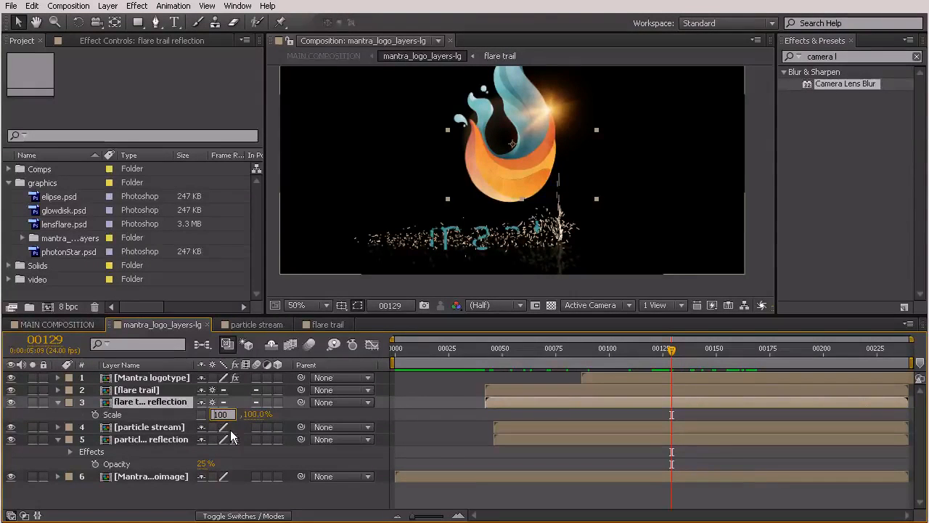
pyautogui.write('-')
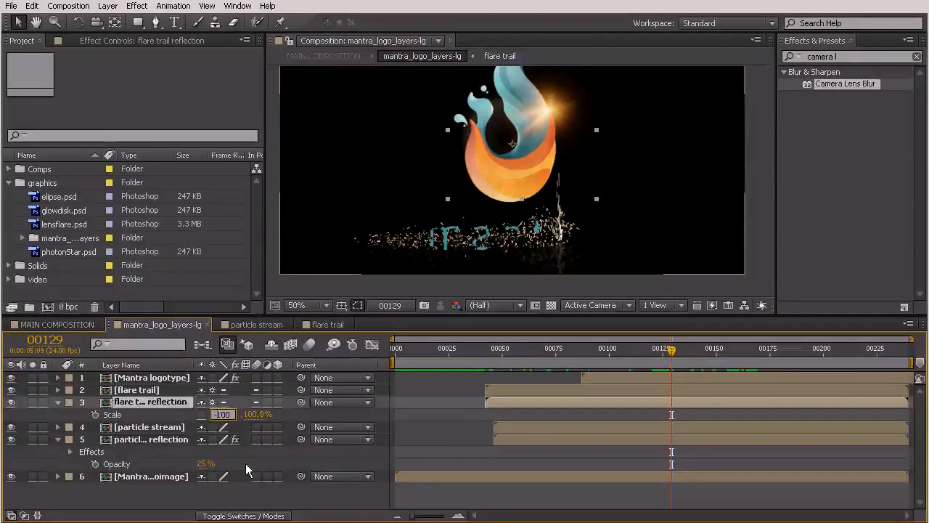
pyautogui.press('Return')
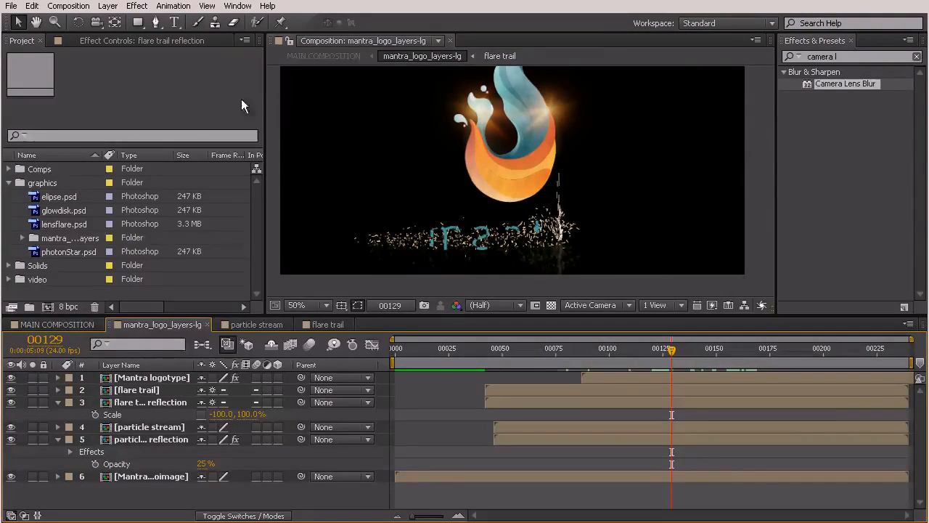
pyautogui.moveTo(558, 142); pyautogui.dragTo(569, 197)
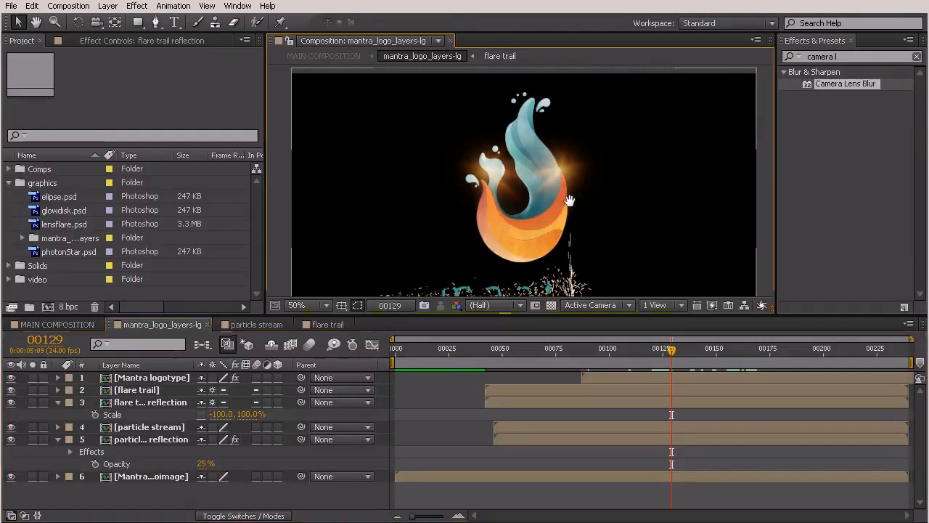
pyautogui.click(79, 23)
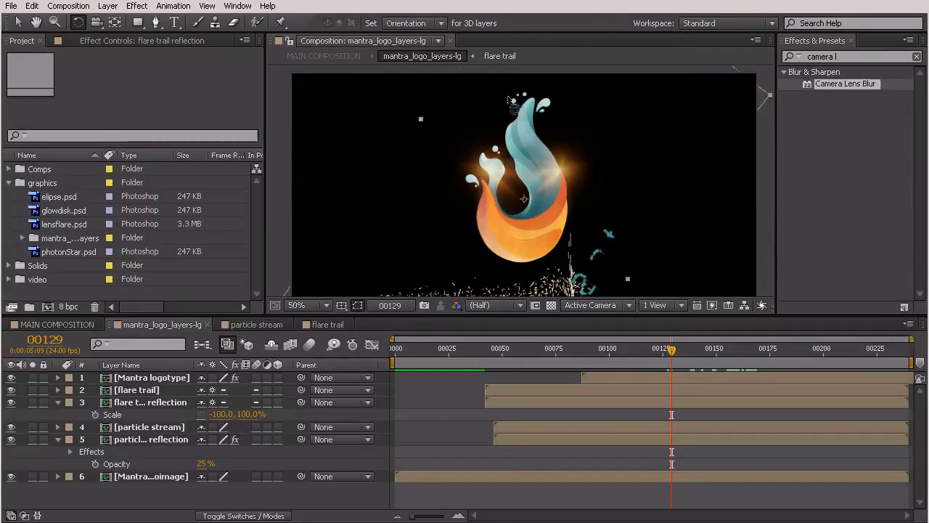
pyautogui.moveTo(433, 128); pyautogui.dragTo(454, 216)
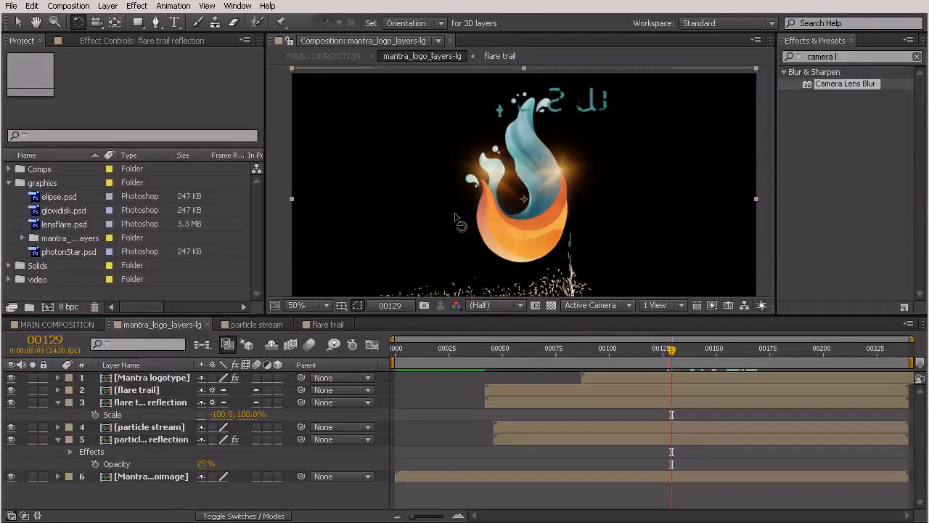
pyautogui.click(18, 23)
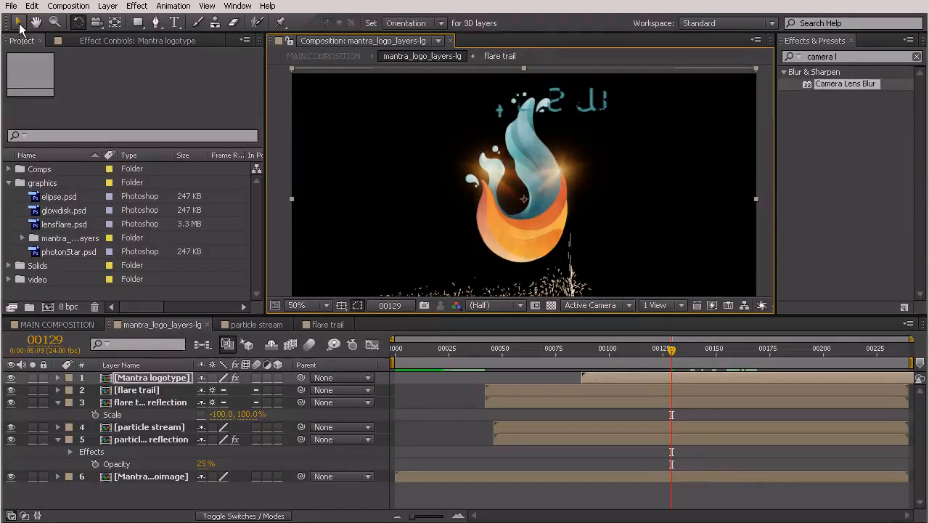
pyautogui.hotkey('ctrl', 'z')
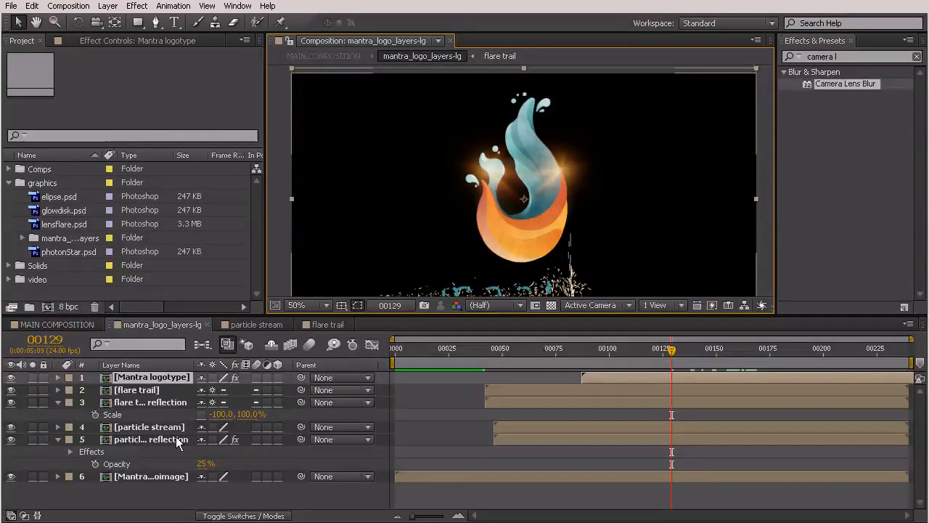
# Step: Rotate the flare trail reflection layer upside down around its anchor point
pyautogui.click(169, 401)
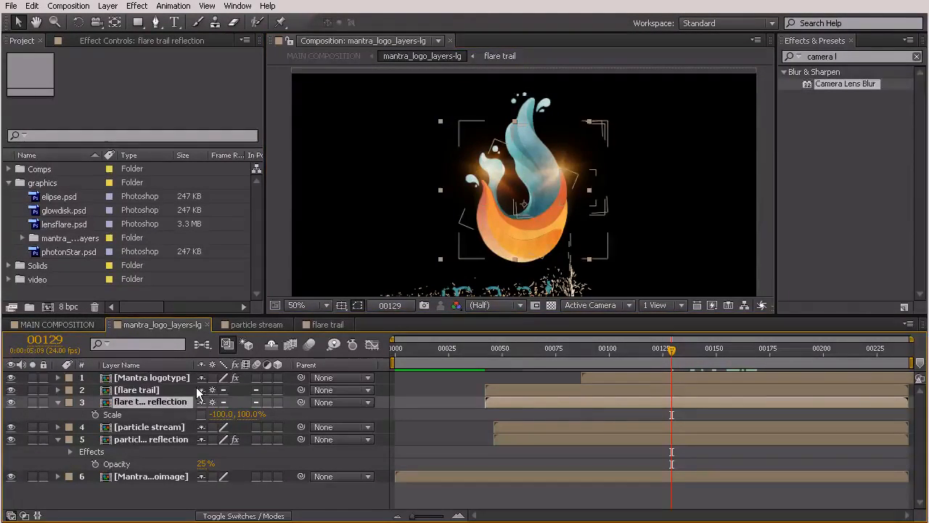
pyautogui.click(78, 22)
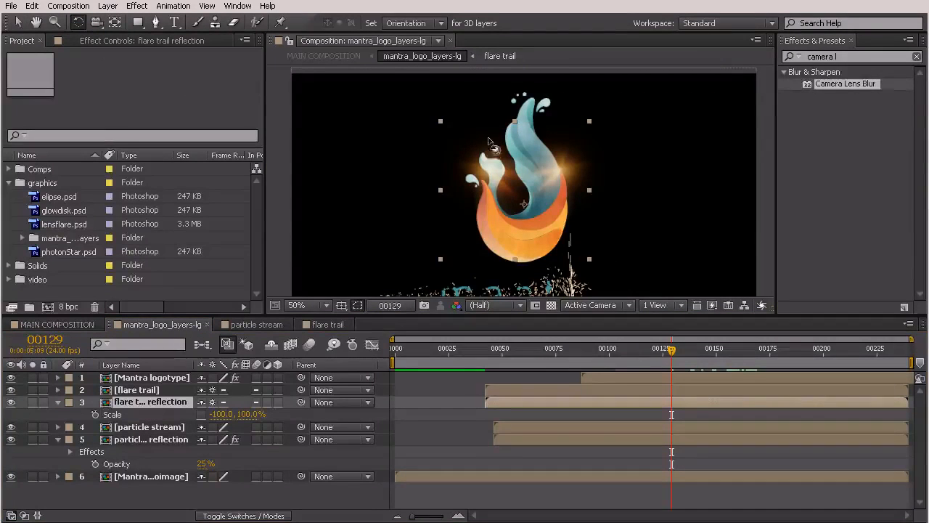
pyautogui.moveTo(469, 143); pyautogui.dragTo(609, 263)
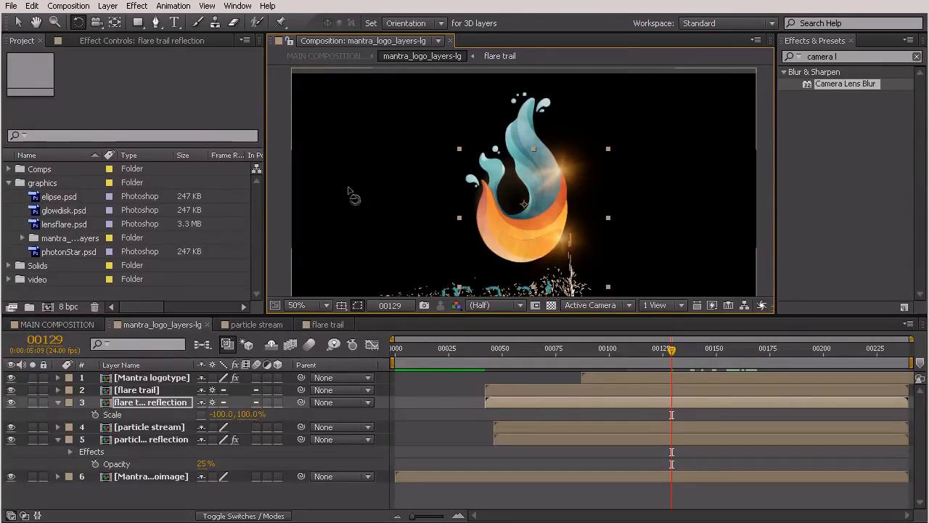
pyautogui.click(16, 22)
# Step: At frame 74, move the flare trail reflection straight down below the flame logo, and check its placement at frame 72
pyautogui.moveTo(626, 256); pyautogui.dragTo(584, 276)
pyautogui.moveTo(671, 349); pyautogui.dragTo(554, 367)
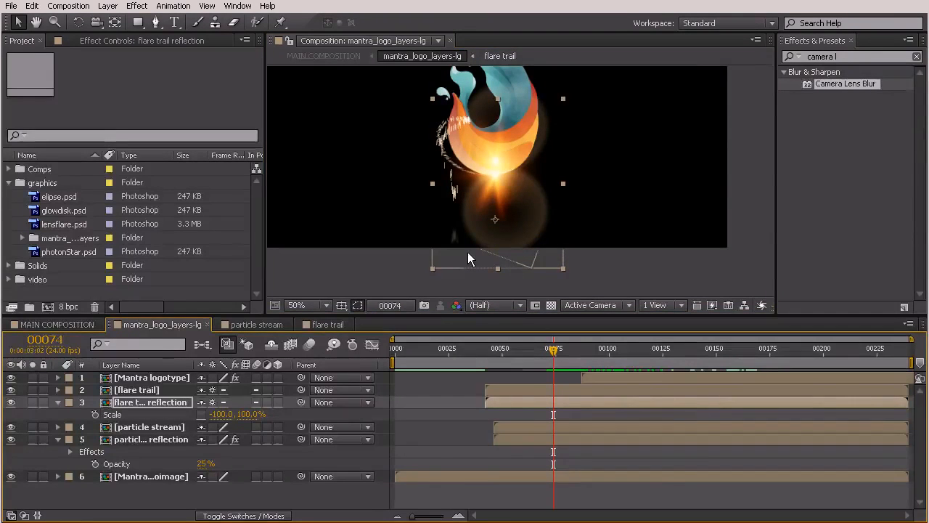
pyautogui.moveTo(456, 295); pyautogui.dragTo(456, 320)
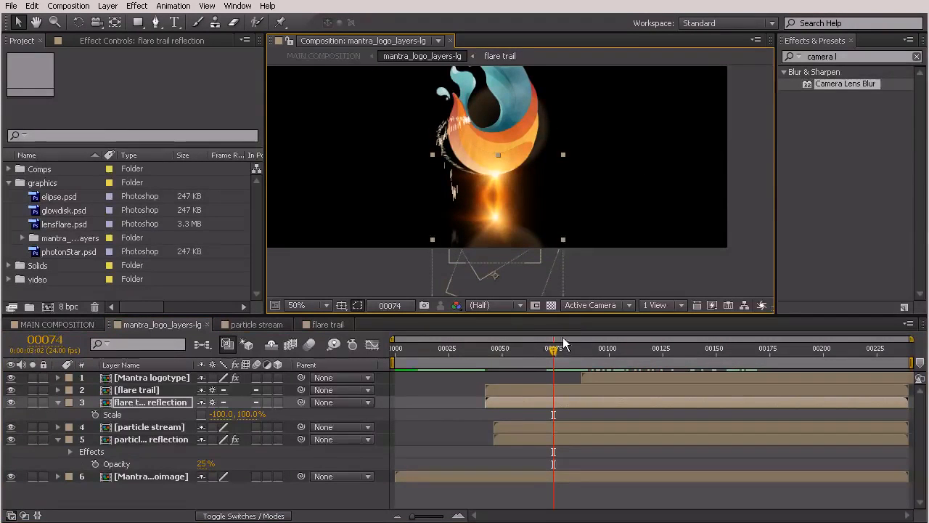
pyautogui.moveTo(555, 351); pyautogui.dragTo(557, 379)
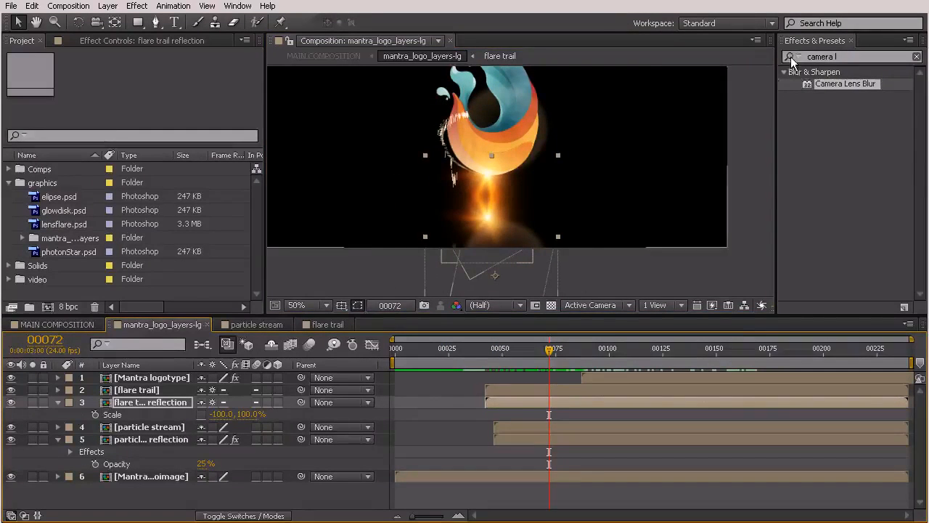
# Step: Apply the Camera Lens Blur effect to the flare trail reflection and set its blending mode to Add
pyautogui.moveTo(833, 85); pyautogui.dragTo(594, 402)
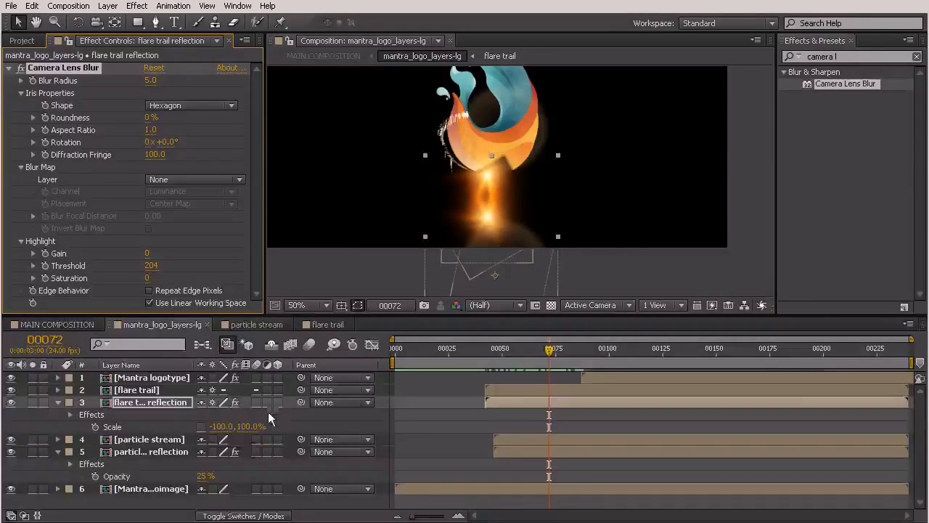
pyautogui.click(228, 515)
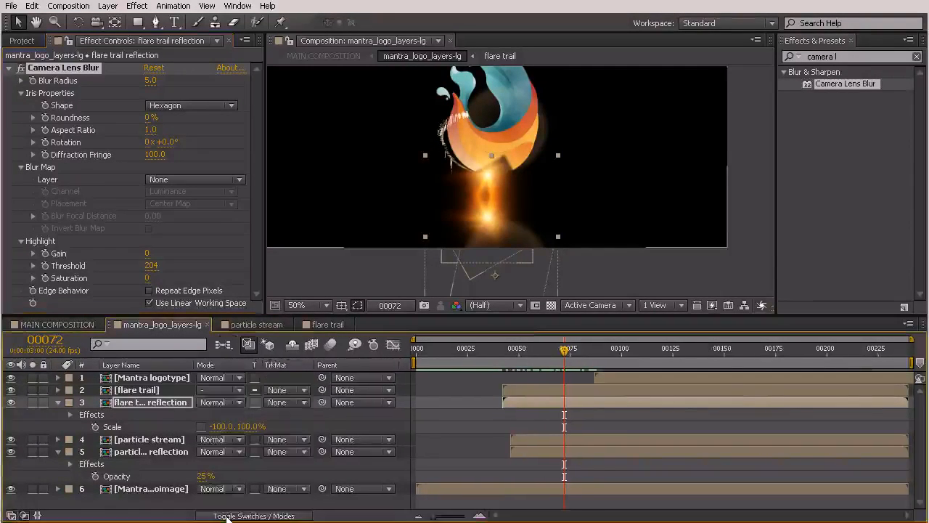
pyautogui.click(216, 402)
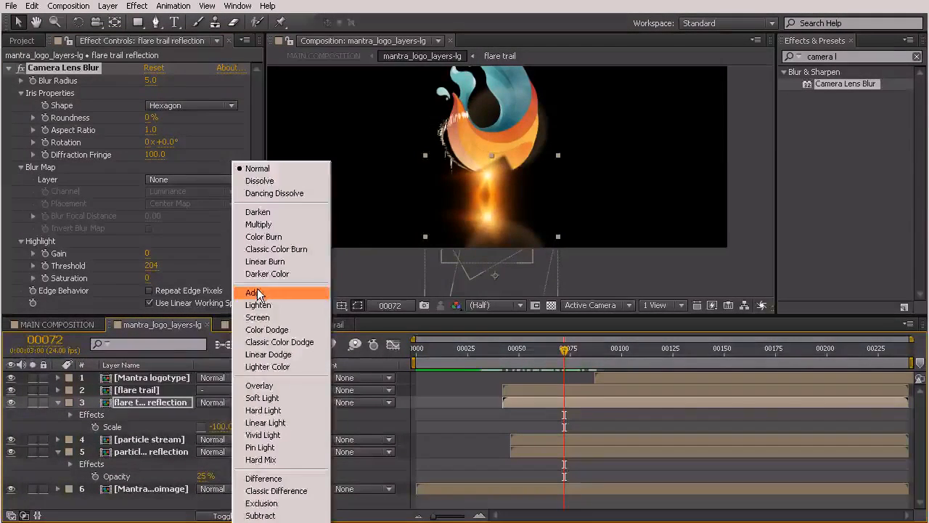
pyautogui.click(254, 292)
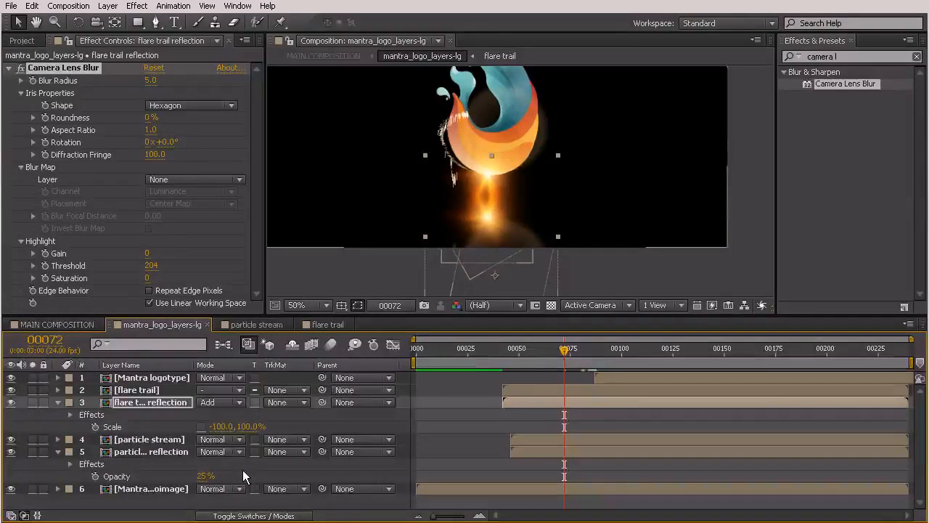
# Step: Set the flare trail reflection's Opacity to 25% and deselect the layer
pyautogui.click(164, 403)
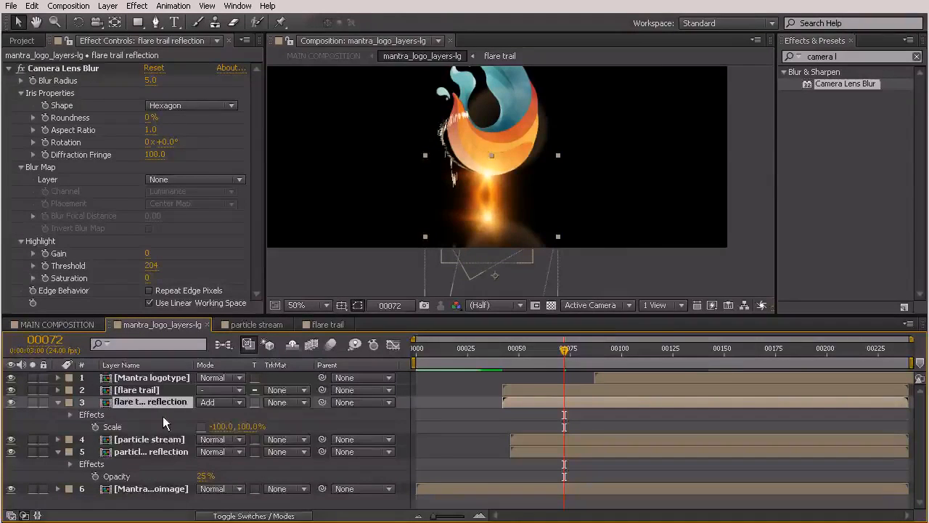
pyautogui.press('t')
pyautogui.click(208, 414)
pyautogui.write('25')
pyautogui.press('Return')
pyautogui.click(714, 268)
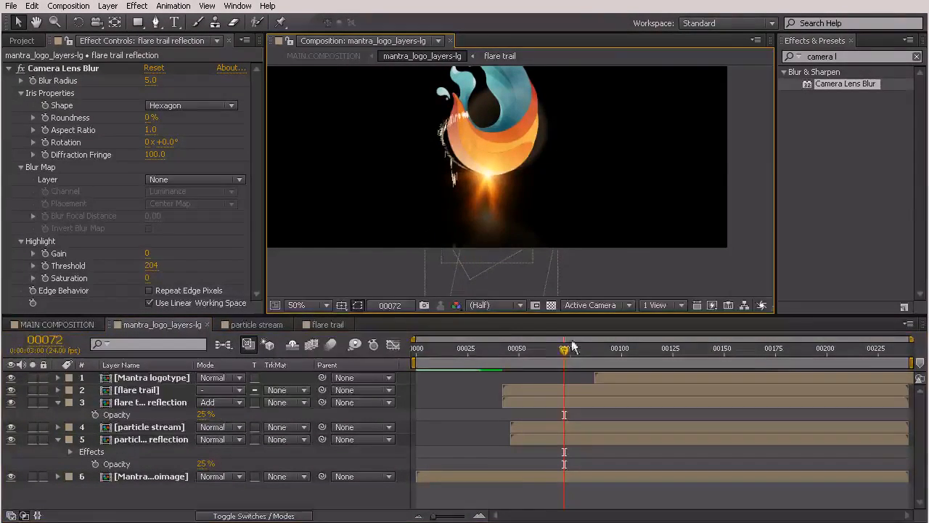
# Step: Lower the flare trail reflection further beneath the logo, adjusting its position at frames 90 and 76
pyautogui.moveTo(564, 350); pyautogui.dragTo(601, 377)
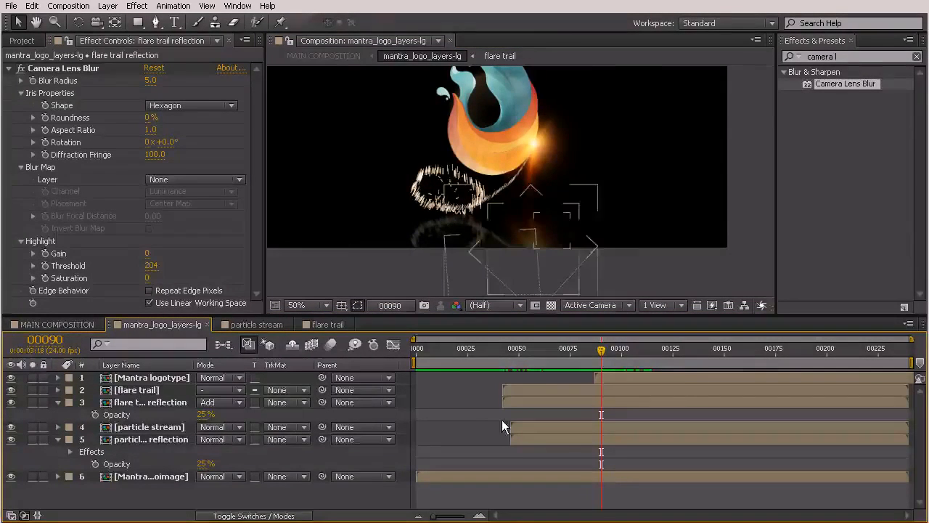
pyautogui.click(171, 402)
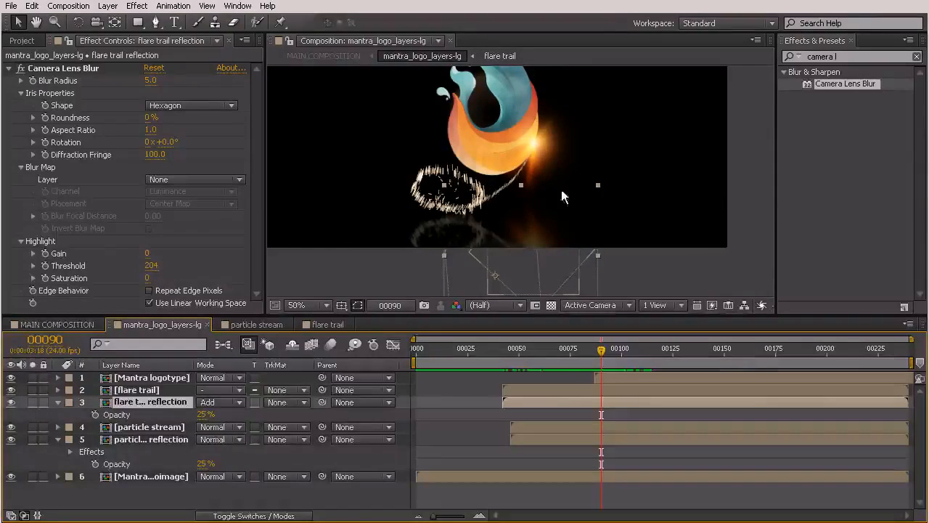
pyautogui.moveTo(509, 259); pyautogui.dragTo(512, 287)
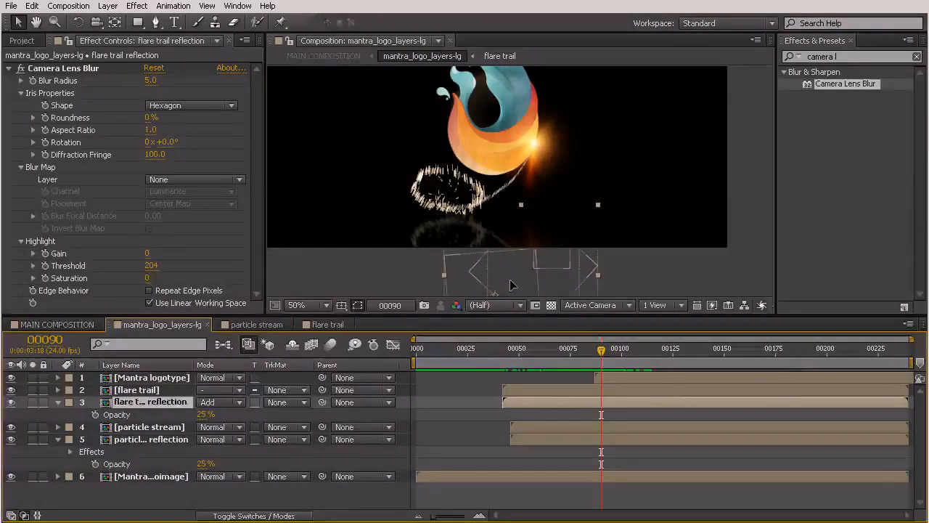
pyautogui.moveTo(603, 352); pyautogui.dragTo(572, 352)
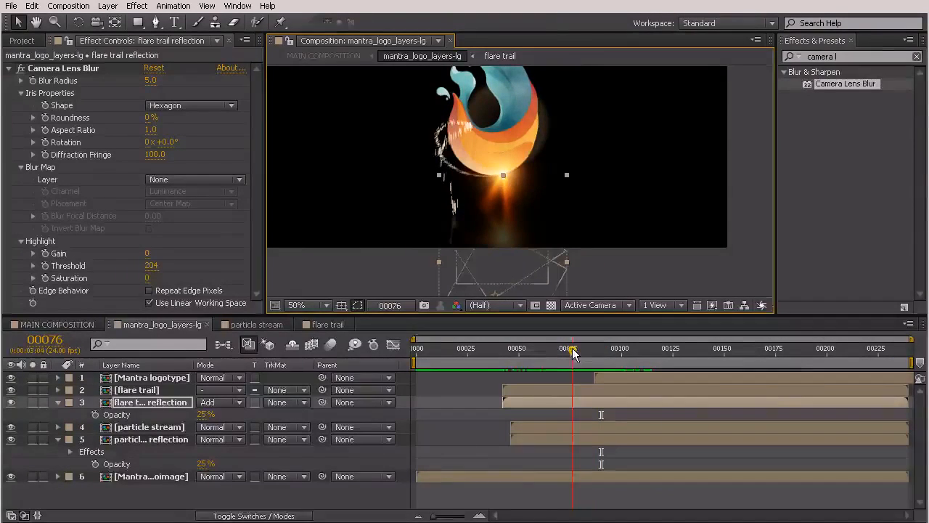
pyautogui.moveTo(513, 260); pyautogui.dragTo(512, 273)
# Step: Check the flare reflection at frame 78 and through to frame 176, with the whole composition in view
pyautogui.moveTo(572, 350)
pyautogui.mouseDown()
pyautogui.moveTo(520, 355)
pyautogui.moveTo(622, 352)
pyautogui.moveTo(519, 352)
pyautogui.moveTo(622, 350)
pyautogui.moveTo(470, 351)
pyautogui.moveTo(576, 351)
pyautogui.mouseUp()
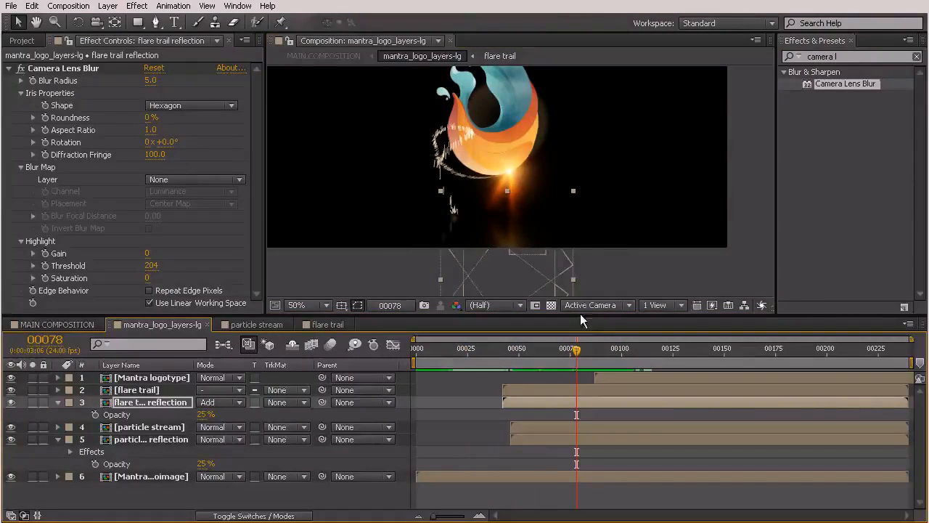
pyautogui.click(640, 281)
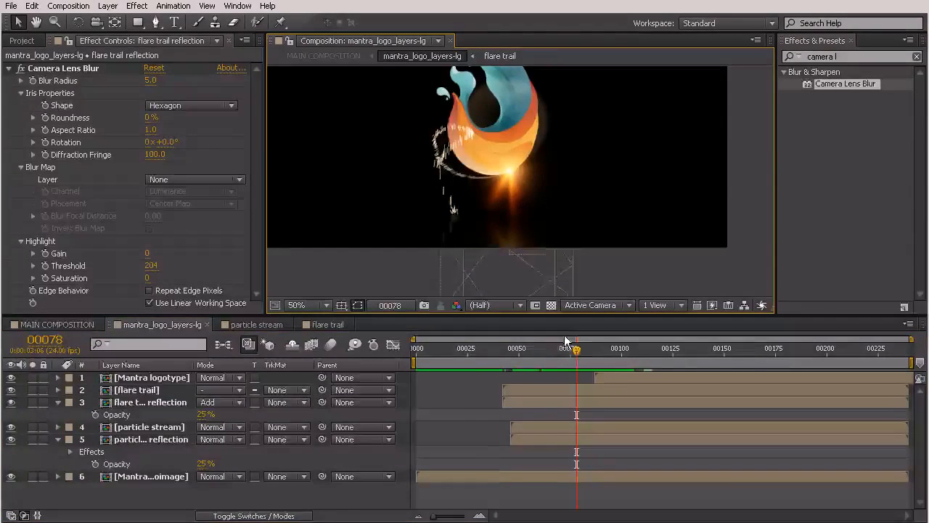
pyautogui.moveTo(566, 349); pyautogui.dragTo(773, 363)
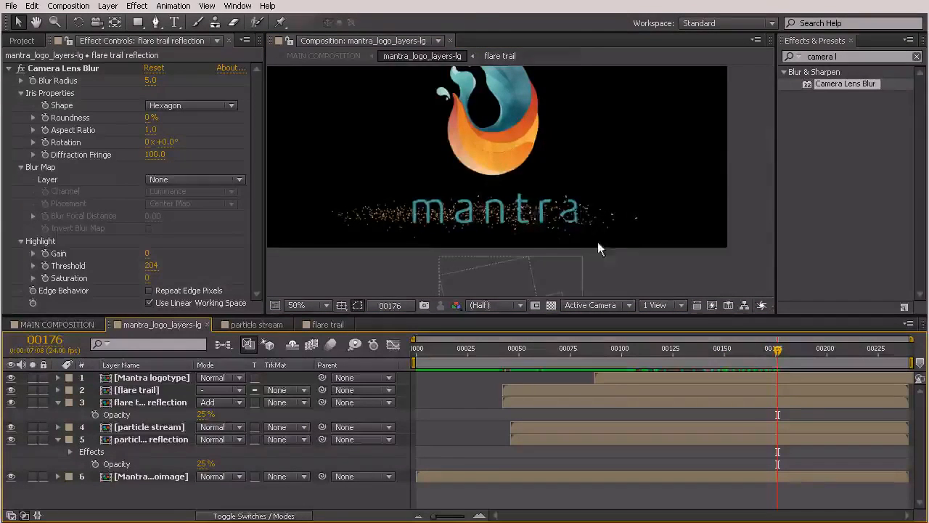
pyautogui.press(',')
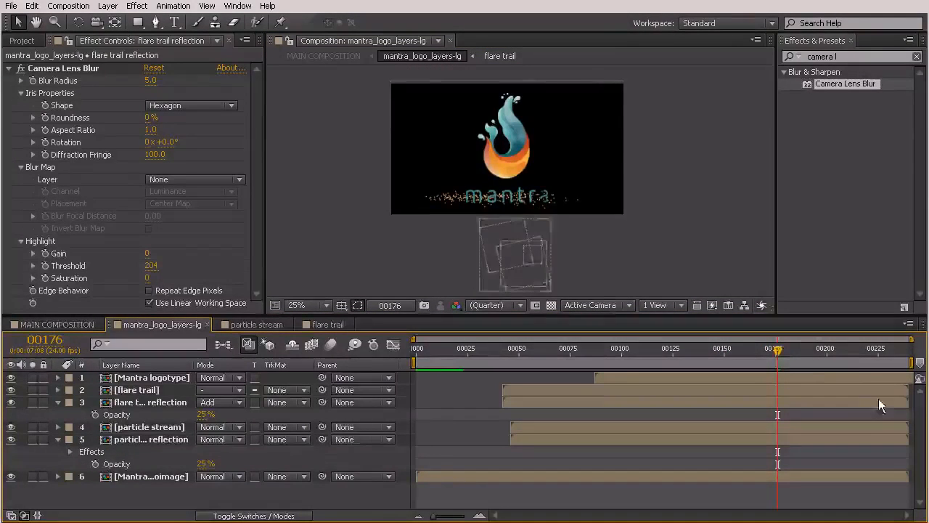